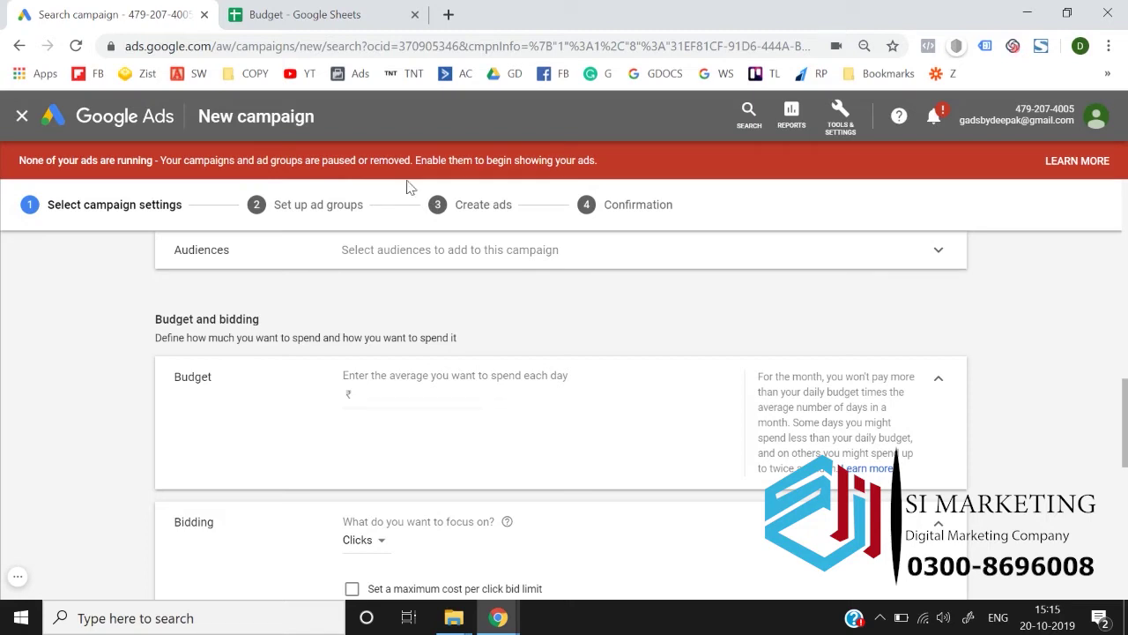
Step: Switch to the Budget spreadsheet in Google Sheets and set the Daily Budget value to 1000
{"action": "left_click", "coordinate": [310, 12]}
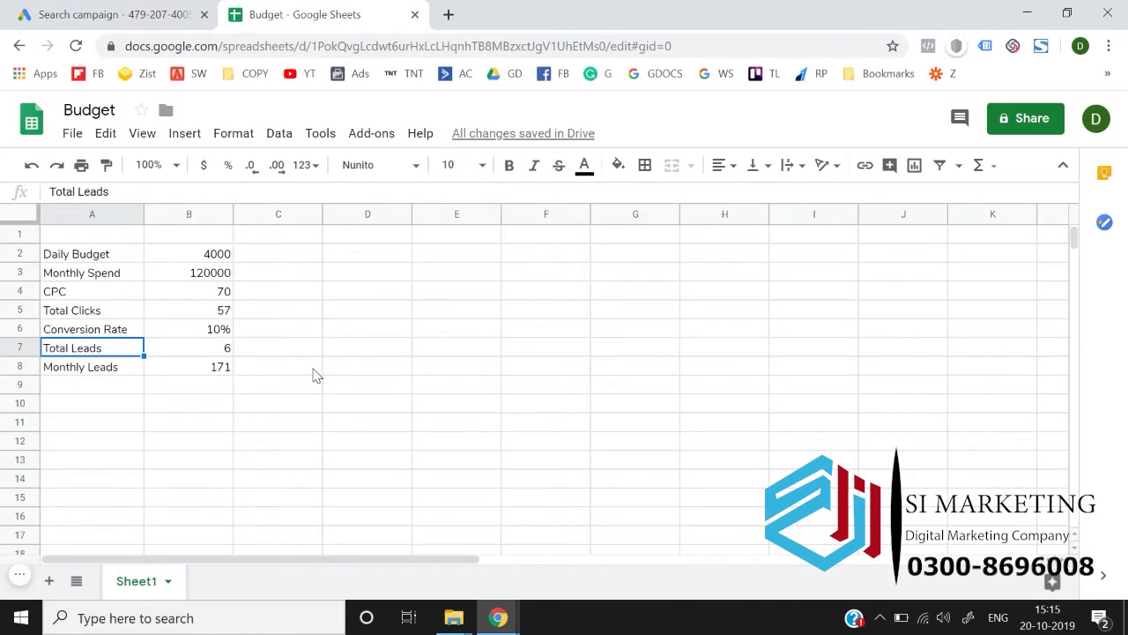
{"action": "key", "text": "Up"}
{"action": "key", "text": "Up"}
{"action": "key", "text": "Up"}
{"action": "key", "text": "Up"}
{"action": "key", "text": "Up"}
{"action": "key", "text": "Up"}
{"action": "key", "text": "Down"}
{"action": "key", "text": "shift+Right"}
{"action": "key", "text": "shift+Left"}
{"action": "key", "text": "Right"}
{"action": "type", "text": "1000"}
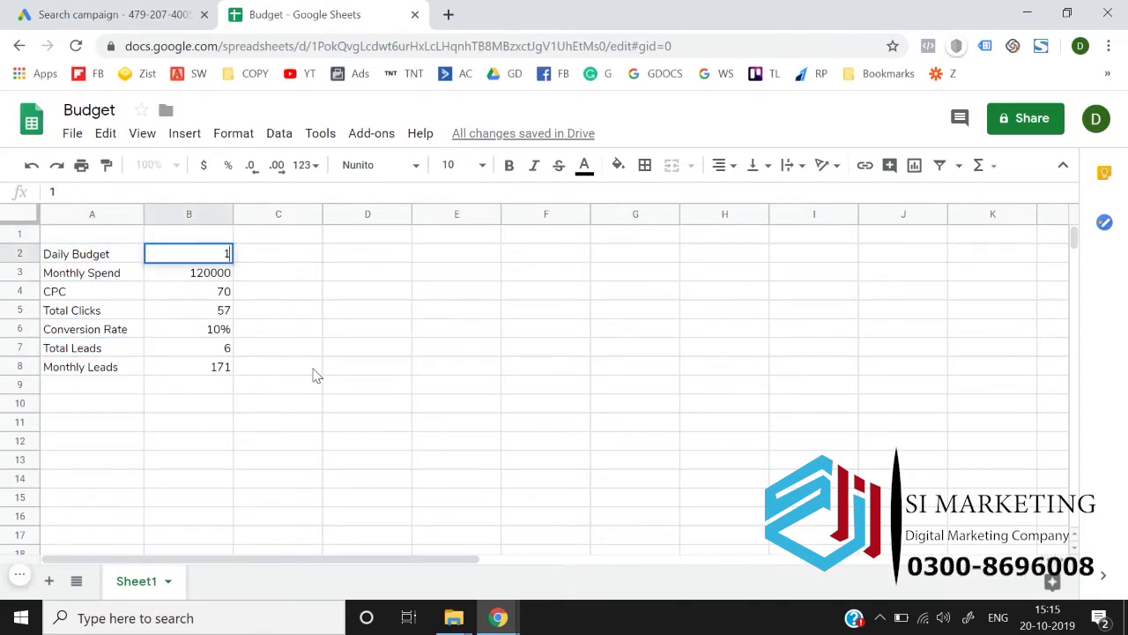
{"action": "key", "text": "Return"}
{"action": "key", "text": "Down"}
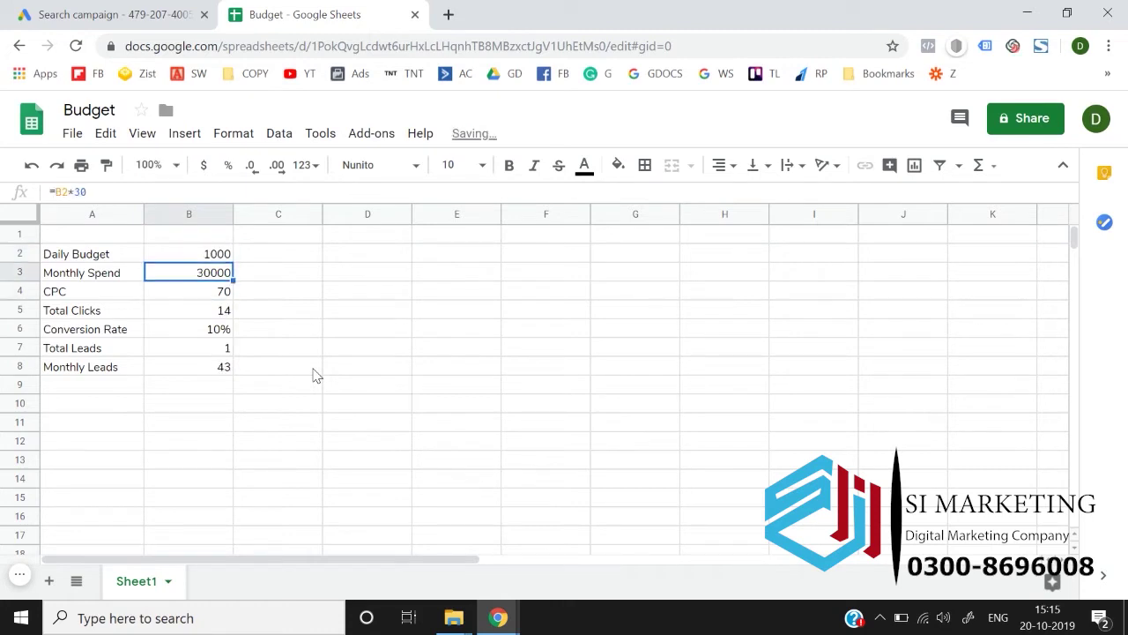
Step: Highlight the Daily Budget label and its value with a magenta fill
{"action": "key", "text": "Up"}
{"action": "key", "text": "Up"}
{"action": "key", "text": "shift+Left"}
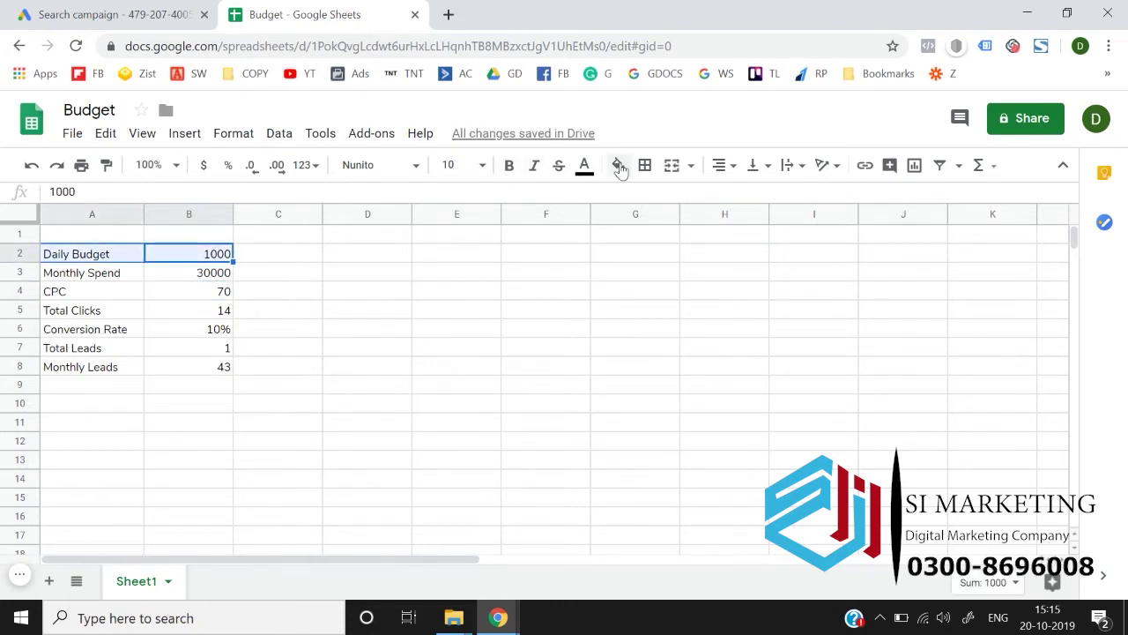
{"action": "left_click", "coordinate": [619, 165]}
{"action": "left_click", "coordinate": [800, 246]}
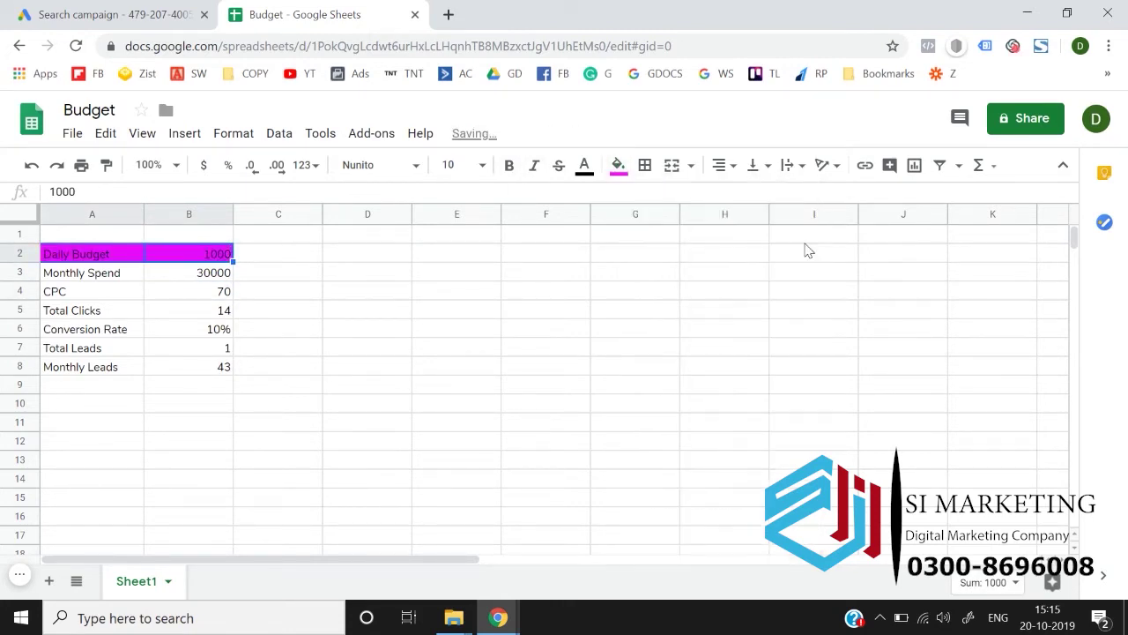
Step: Highlight the CPC label and its value with the same magenta fill
{"action": "key", "text": "Down"}
{"action": "key", "text": "Left"}
{"action": "key", "text": "Down"}
{"action": "key", "text": "Up"}
{"action": "key", "text": "shift+Right"}
{"action": "key", "text": "Right"}
{"action": "key", "text": "Left"}
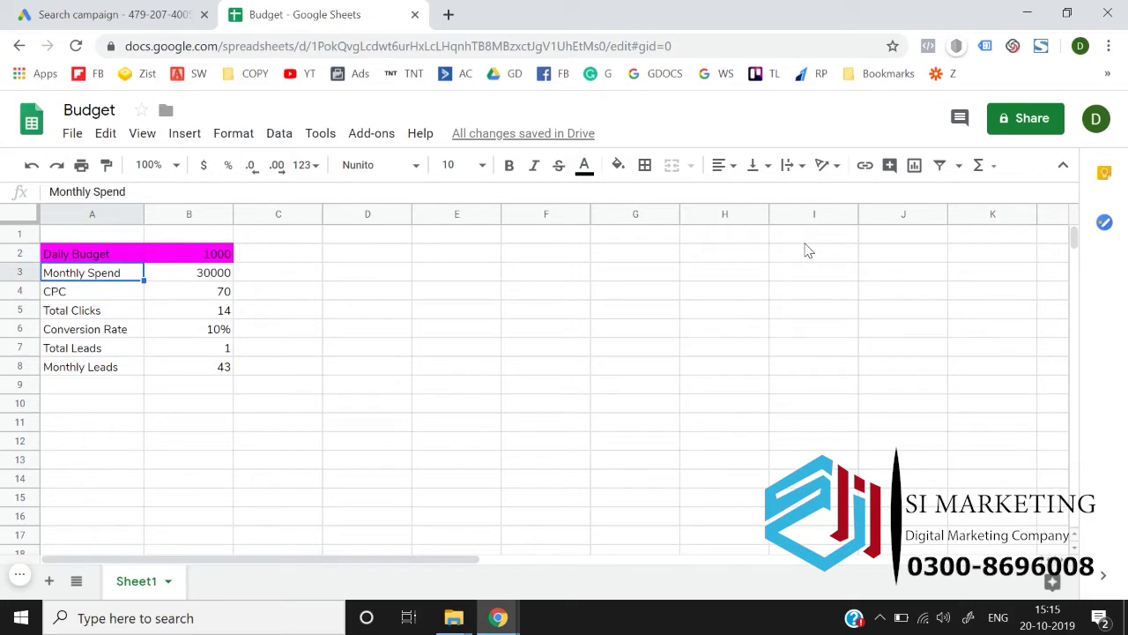
{"action": "key", "text": "shift+Right"}
{"action": "key", "text": "Down"}
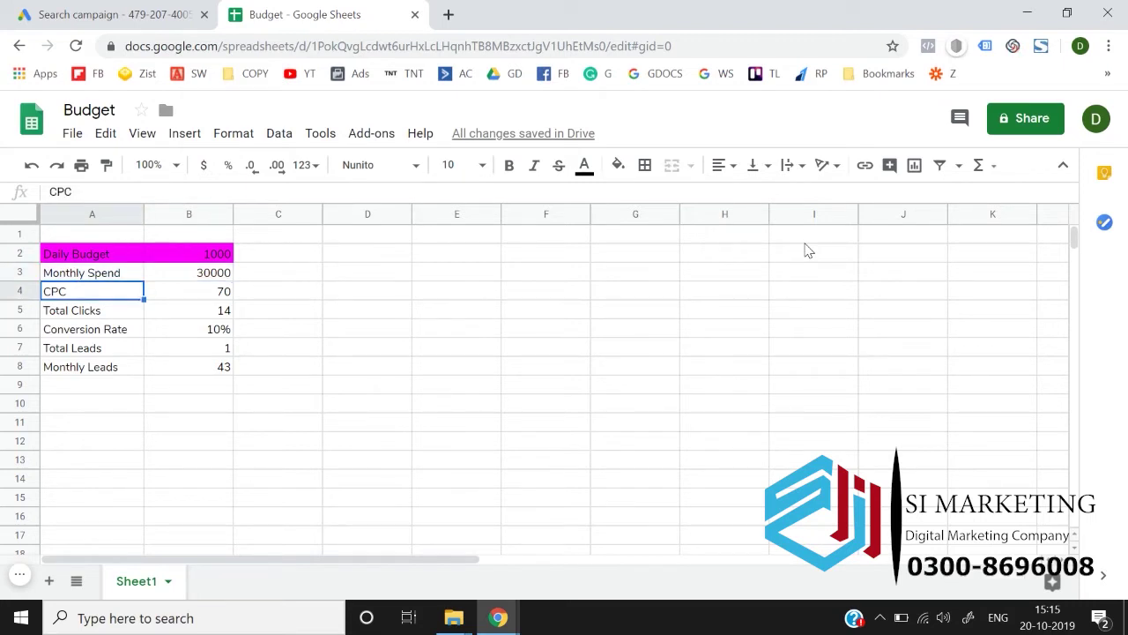
{"action": "key", "text": "shift+Right"}
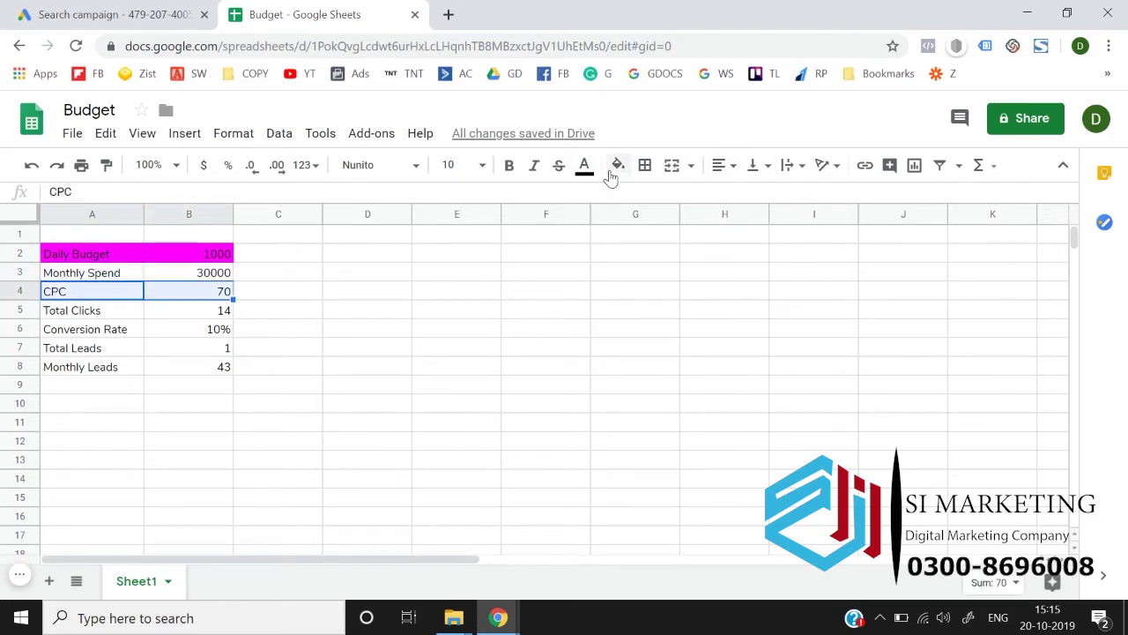
{"action": "left_click", "coordinate": [618, 165]}
{"action": "left_click", "coordinate": [797, 248]}
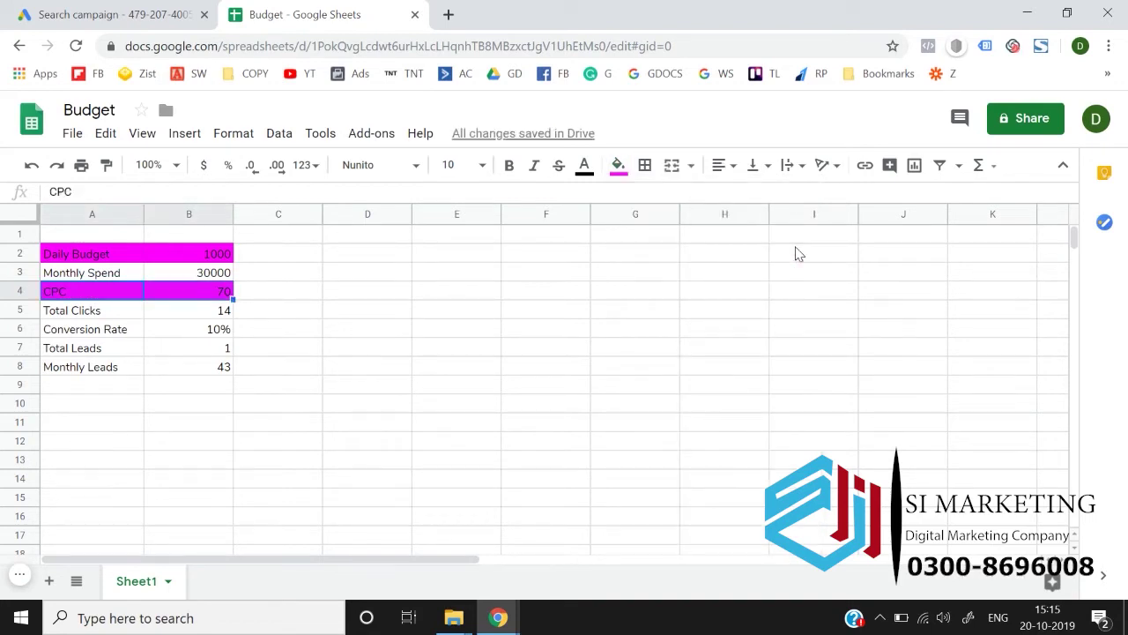
Step: Switch to Google Ads and open Keyword Planner, leaving the new campaign unsaved
{"action": "key", "text": "shift+Left"}
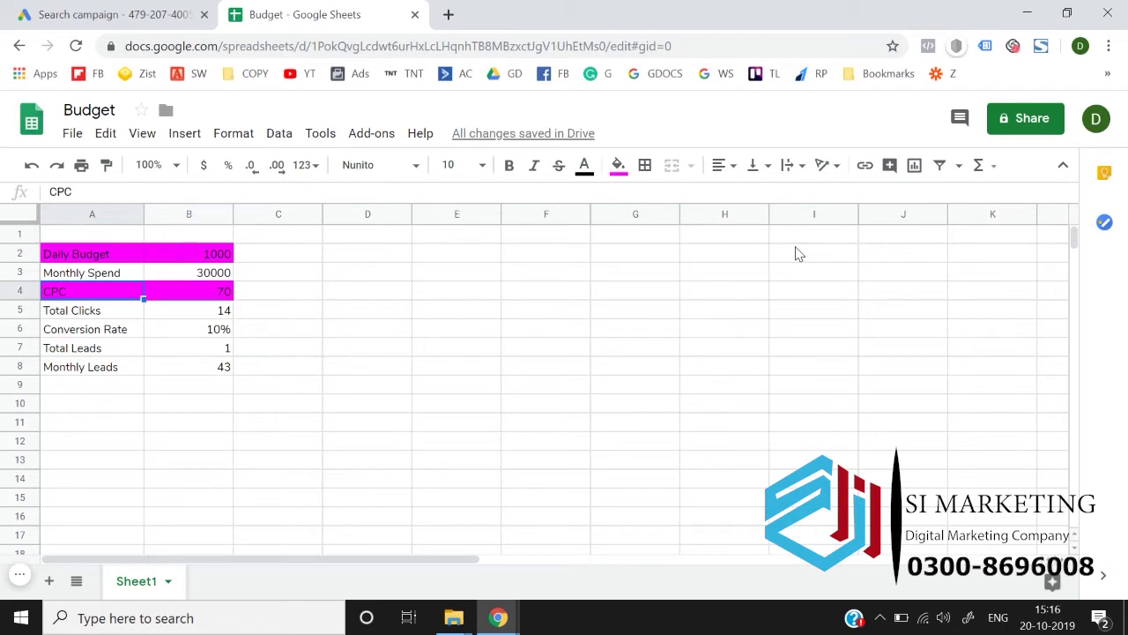
{"action": "key", "text": "Right"}
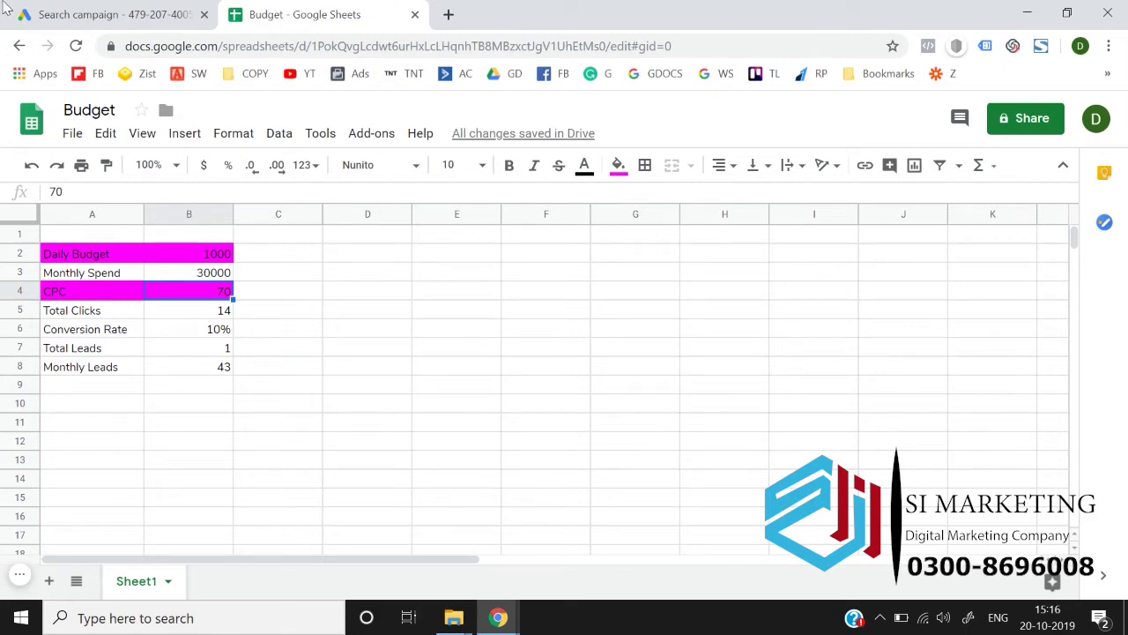
{"action": "left_click", "coordinate": [133, 11]}
{"action": "left_click", "coordinate": [842, 123]}
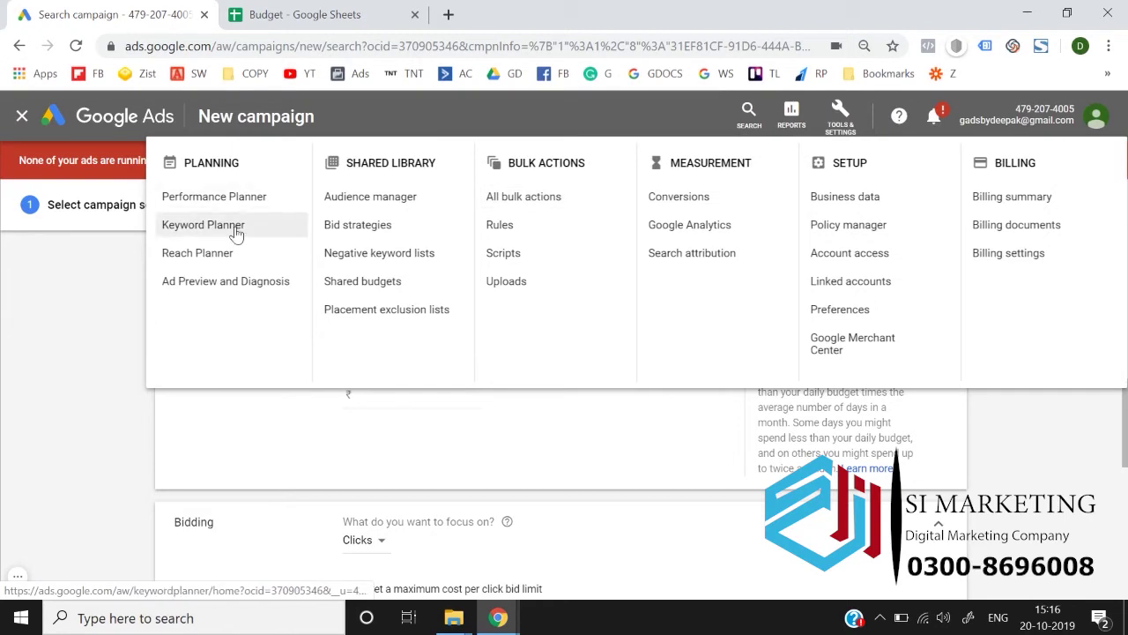
{"action": "left_click", "coordinate": [235, 226]}
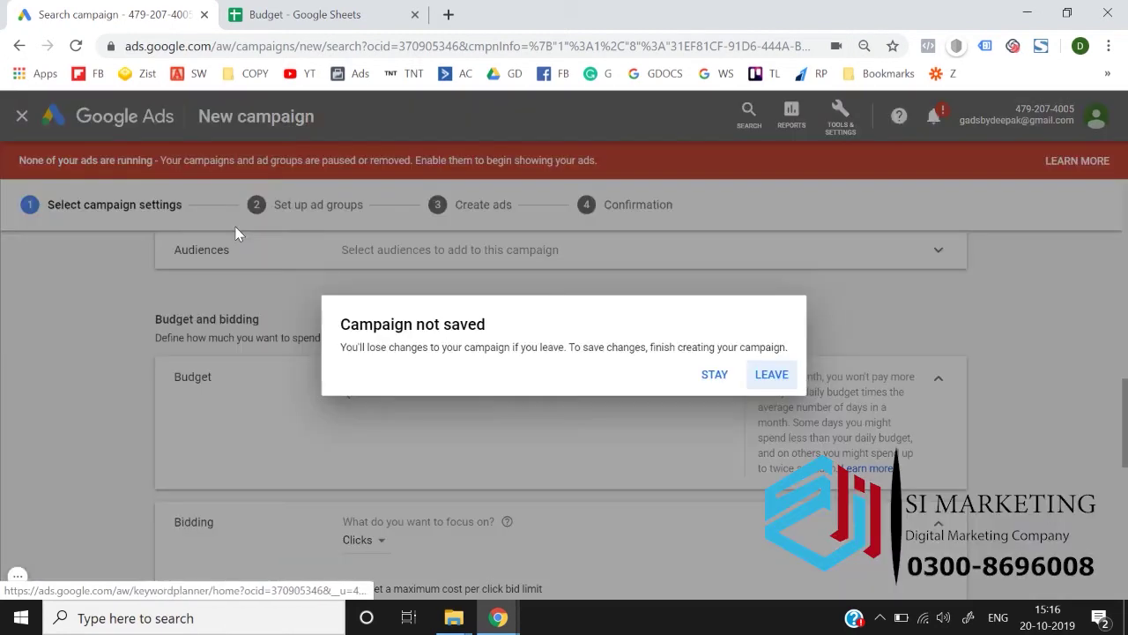
{"action": "left_click", "coordinate": [763, 379]}
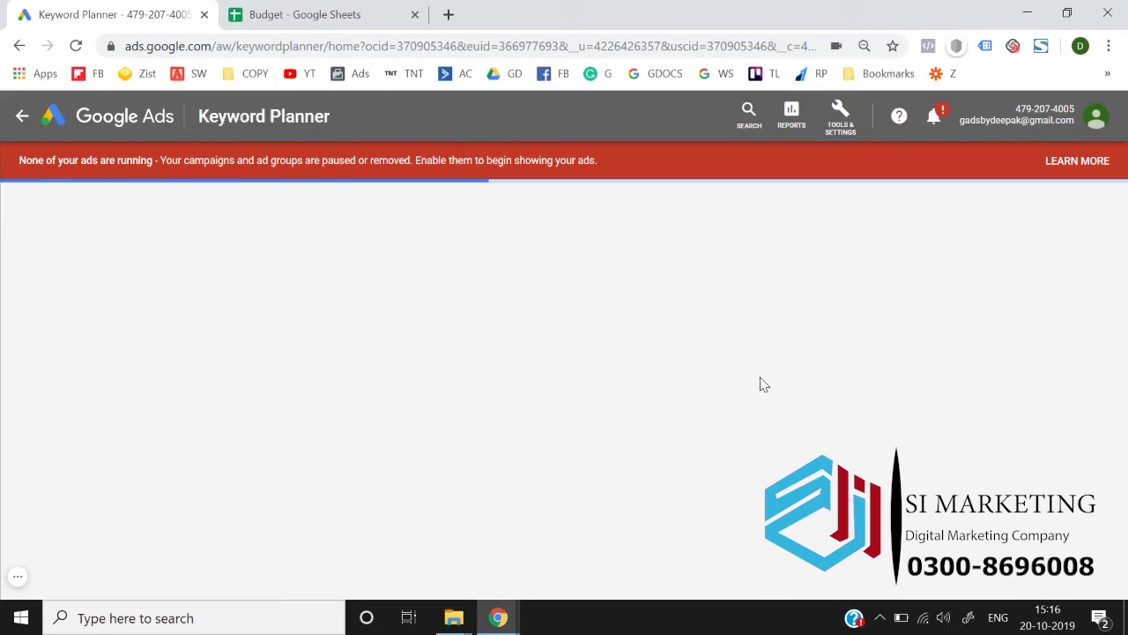
Step: Discover new keywords for "digital marketing" and get the keyword ideas
{"action": "left_click", "coordinate": [201, 280]}
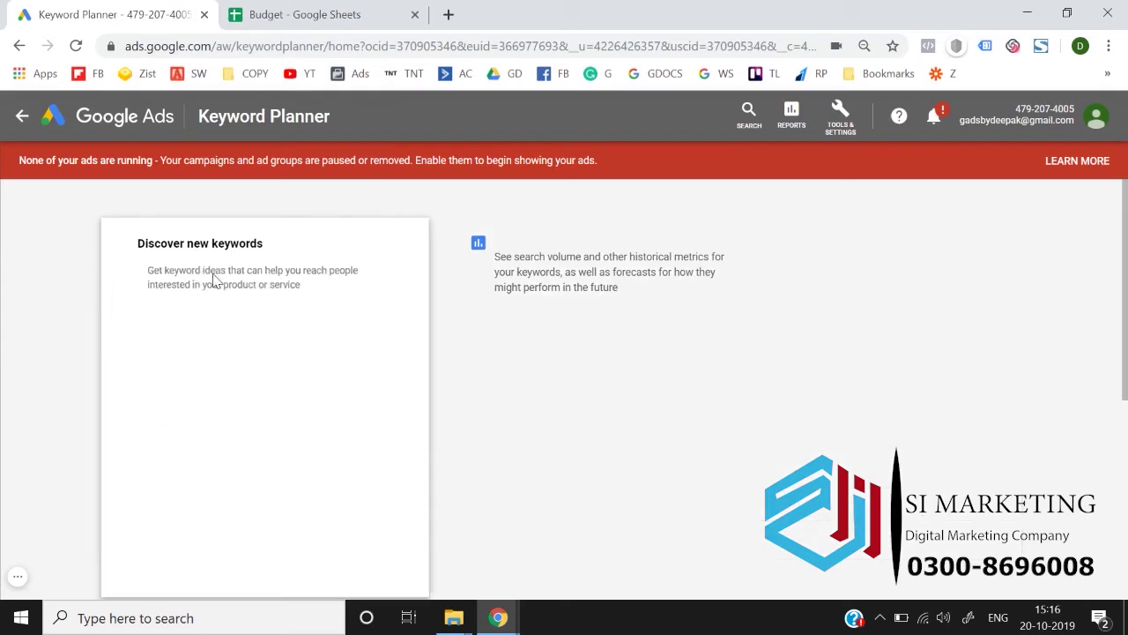
{"action": "type", "text": "digital "}
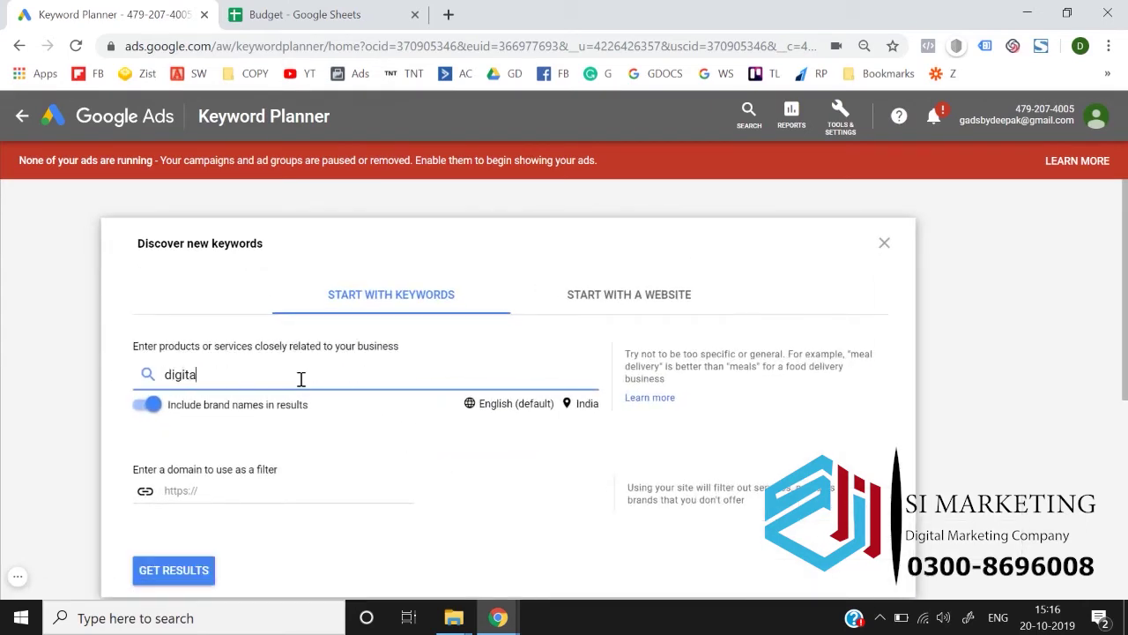
{"action": "type", "text": "makreting"}
{"action": "key", "text": "BackSpace"}
{"action": "key", "text": "BackSpace"}
{"action": "key", "text": "BackSpace"}
{"action": "key", "text": "BackSpace"}
{"action": "key", "text": "BackSpace"}
{"action": "key", "text": "BackSpace"}
{"action": "key", "text": "BackSpace"}
{"action": "type", "text": "rketing"}
{"action": "key", "text": "Return"}
{"action": "key", "text": "Return"}
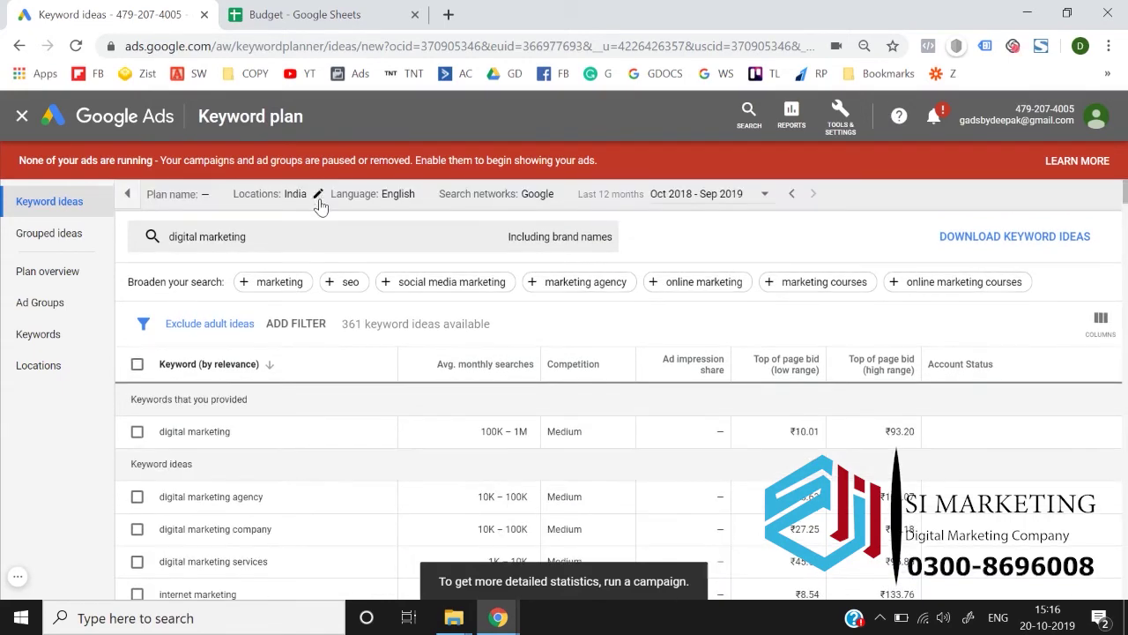
Step: Change the keyword plan's target location to the union territory Delhi, India, and remove India as a country target
{"action": "left_click", "coordinate": [320, 203]}
{"action": "left_click", "coordinate": [247, 182]}
{"action": "type", "text": "delhi"}
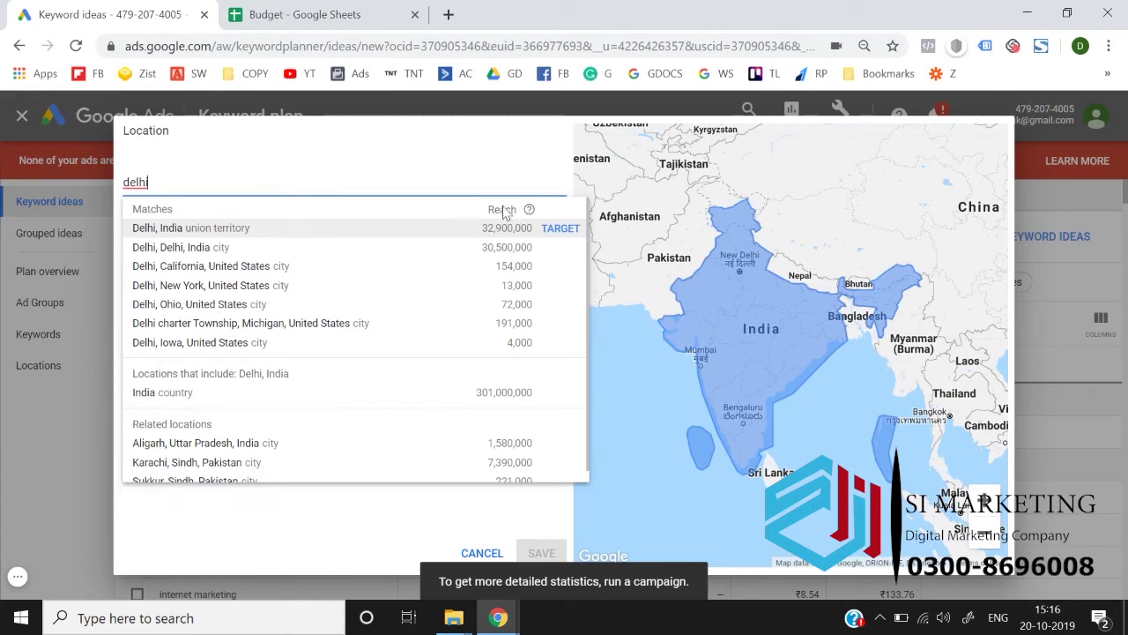
{"action": "left_click", "coordinate": [559, 229]}
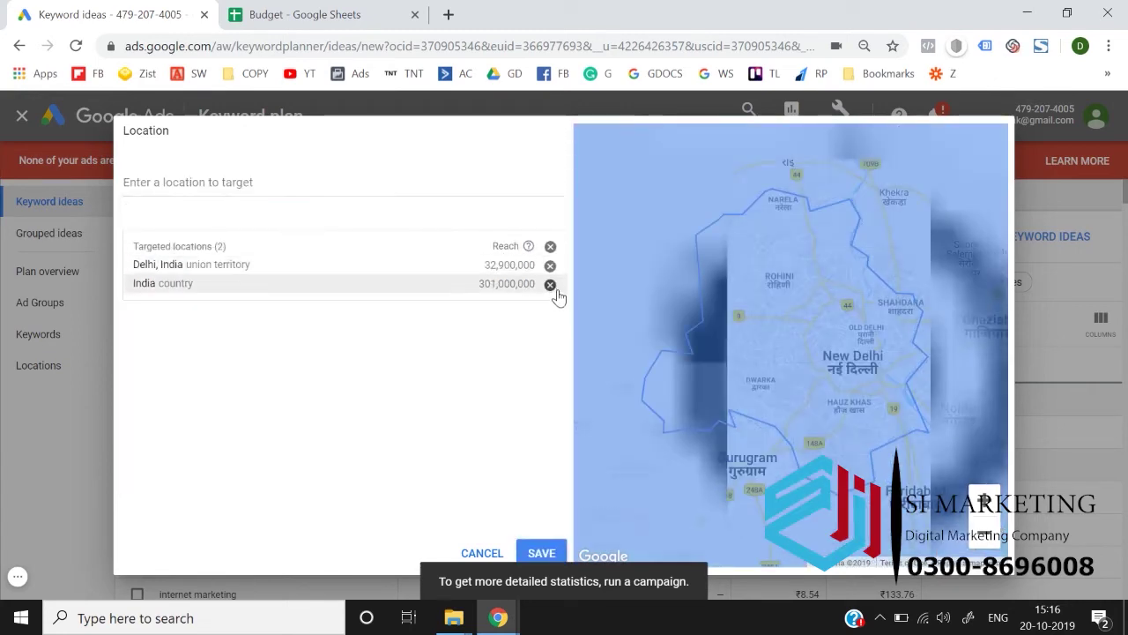
{"action": "left_click", "coordinate": [550, 284]}
{"action": "left_click", "coordinate": [540, 553]}
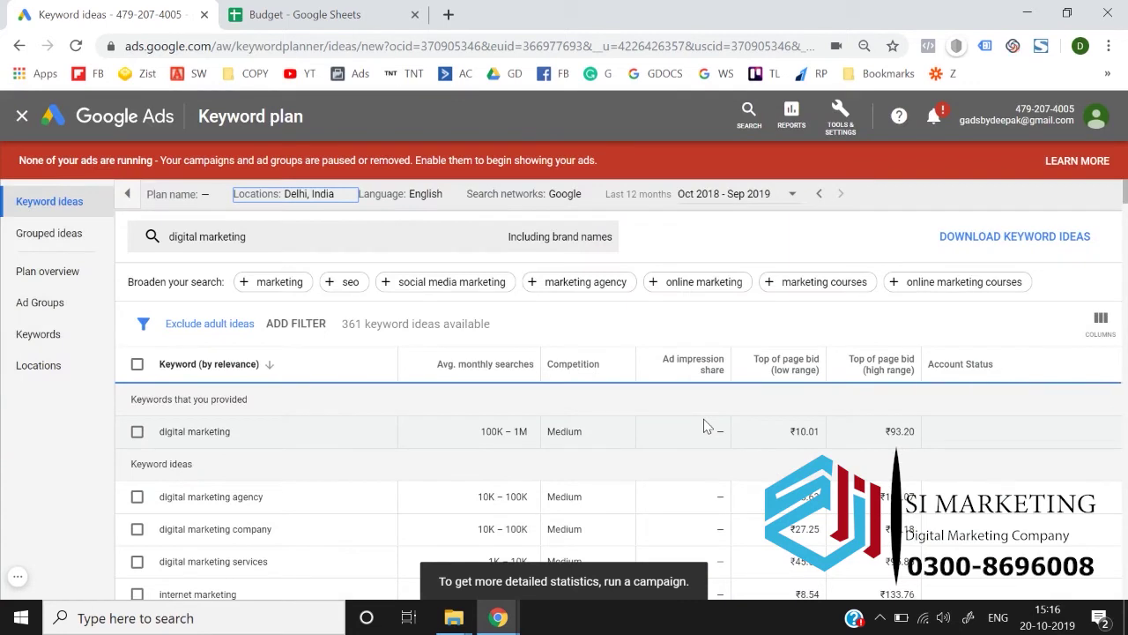
Step: Check the low and high range top of page bids for the digital marketing keyword
{"action": "scroll", "coordinate": [705, 427], "scroll_direction": "down", "scroll_amount": 1}
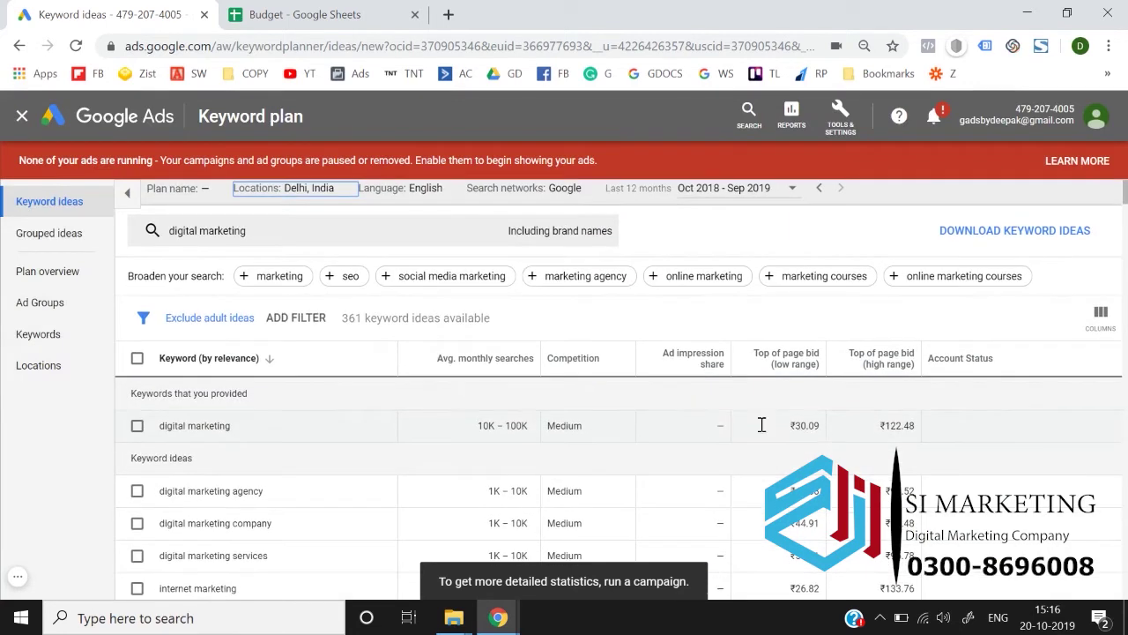
{"action": "double_click", "coordinate": [806, 425]}
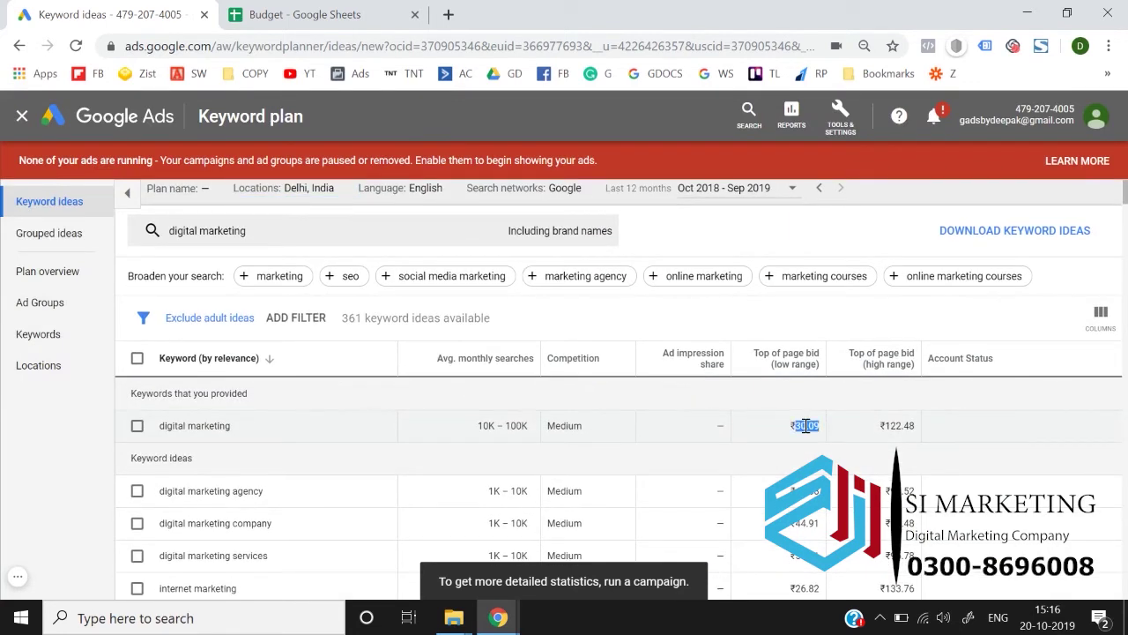
{"action": "left_click", "coordinate": [907, 426]}
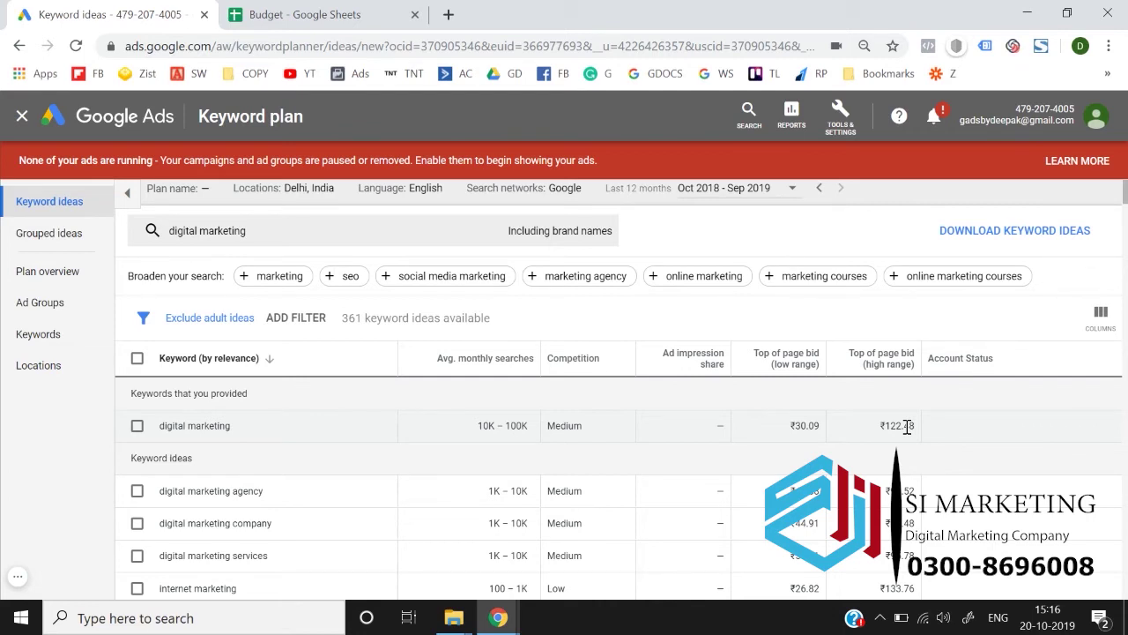
{"action": "triple_click", "coordinate": [907, 426]}
{"action": "left_click", "coordinate": [880, 429]}
{"action": "left_click_drag", "start_coordinate": [881, 429], "coordinate": [920, 424]}
Step: Return to the Budget spreadsheet in Google Sheets and set the CPC value to 122
{"action": "left_click", "coordinate": [413, 11]}
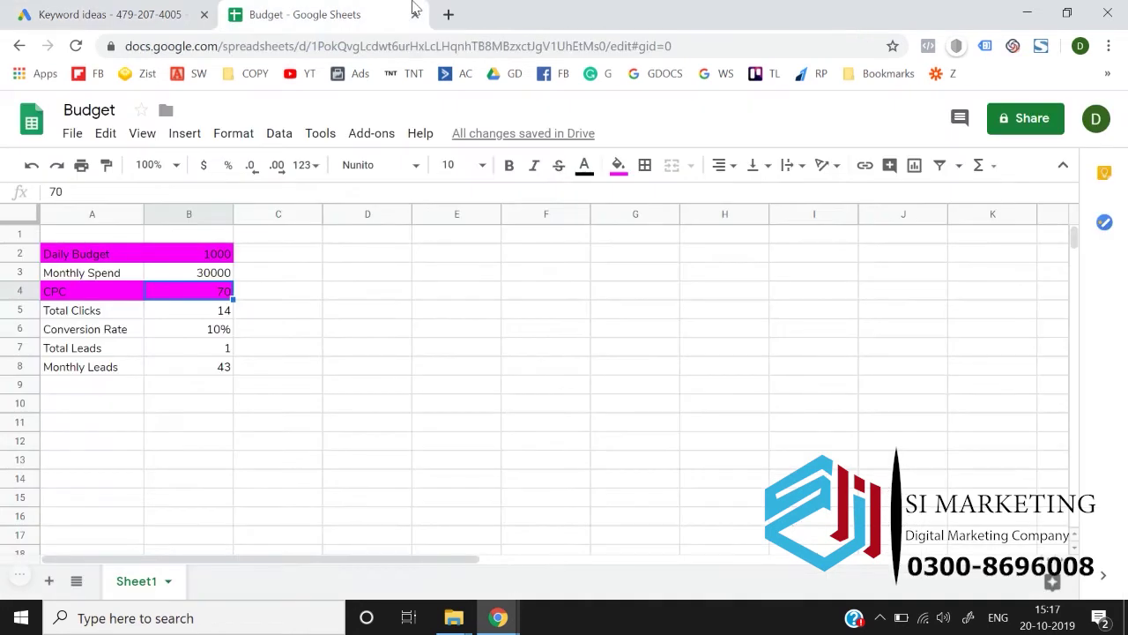
{"action": "type", "text": "122"}
{"action": "key", "text": "Return"}
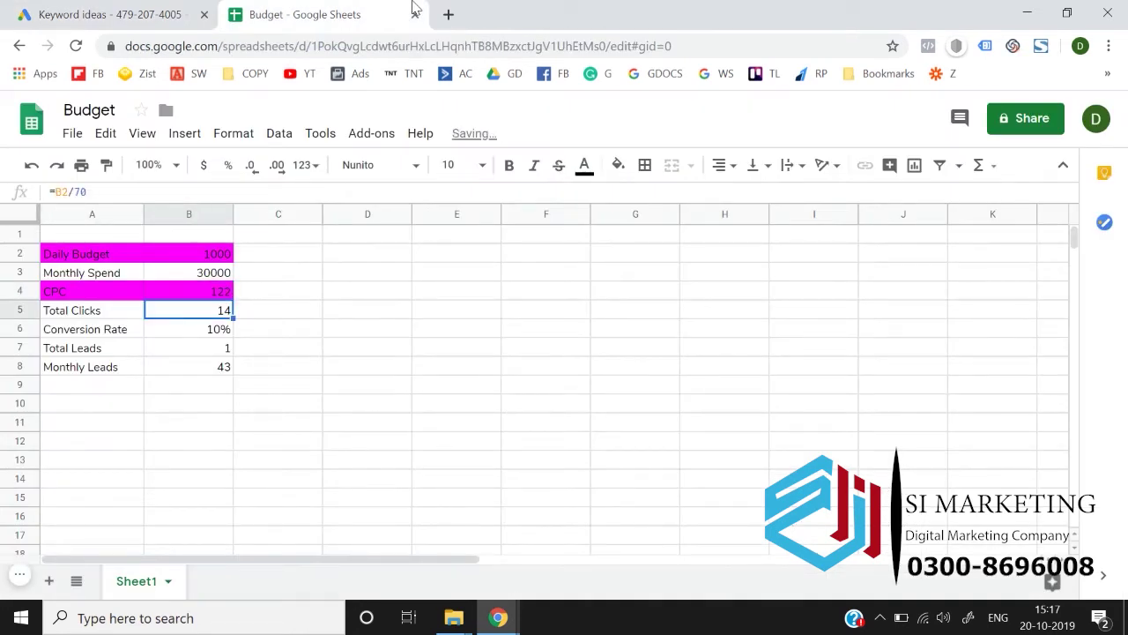
{"action": "key", "text": "Up"}
{"action": "key", "text": "Left"}
{"action": "key", "text": "Right"}
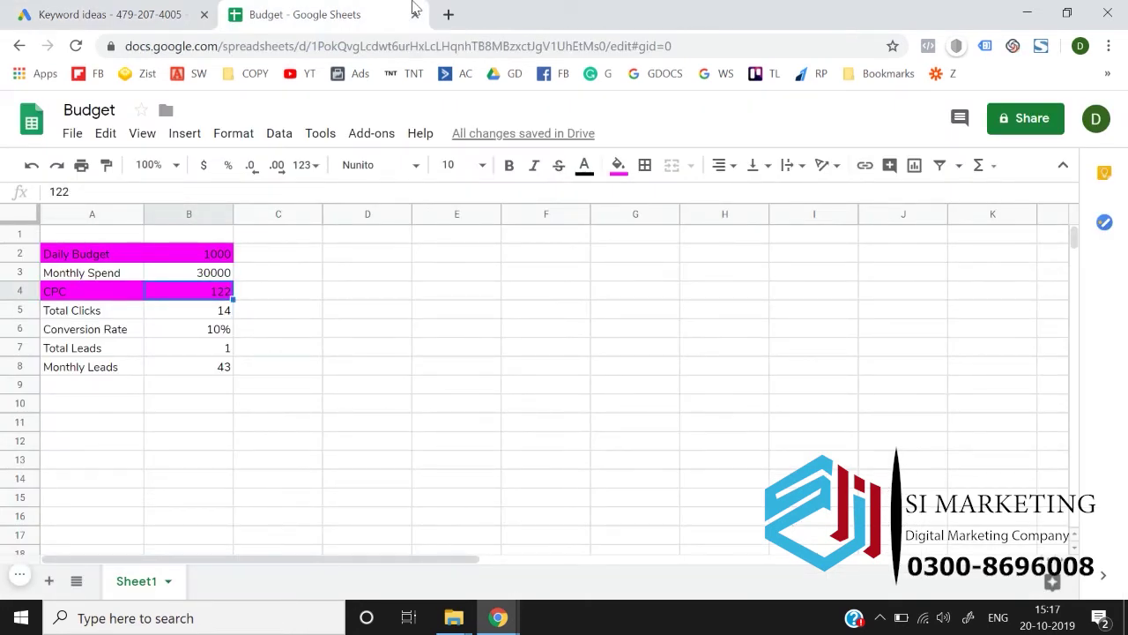
{"action": "key", "text": "Down"}
{"action": "key", "text": "Return"}
{"action": "key", "text": "Escape"}
{"action": "key", "text": "Return"}
{"action": "key", "text": "Escape"}
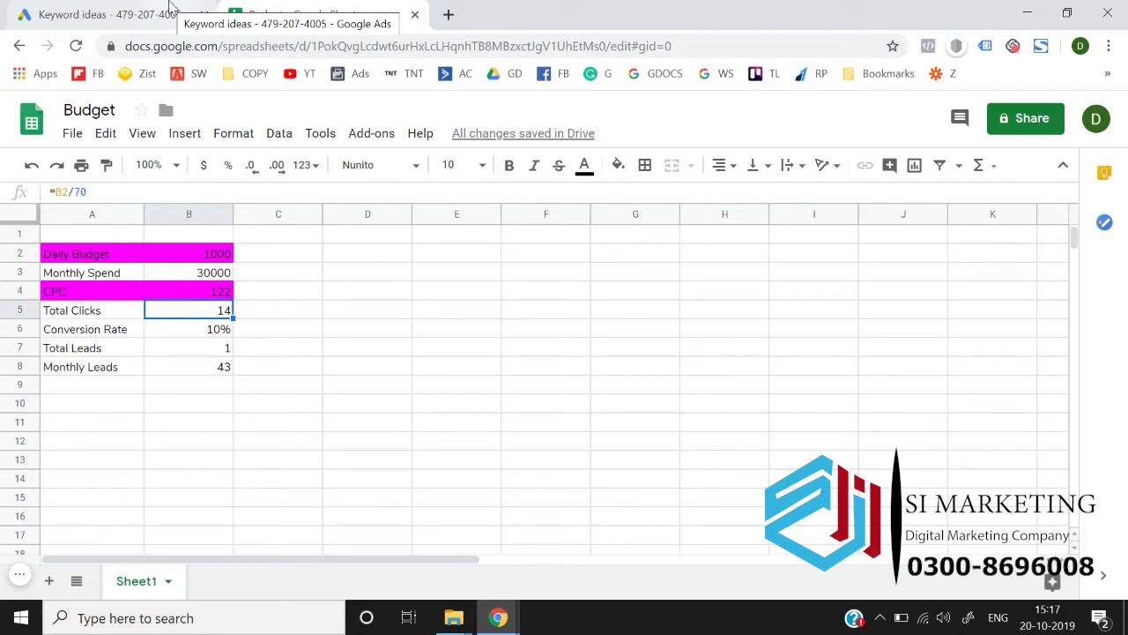
{"action": "key", "text": "Return"}
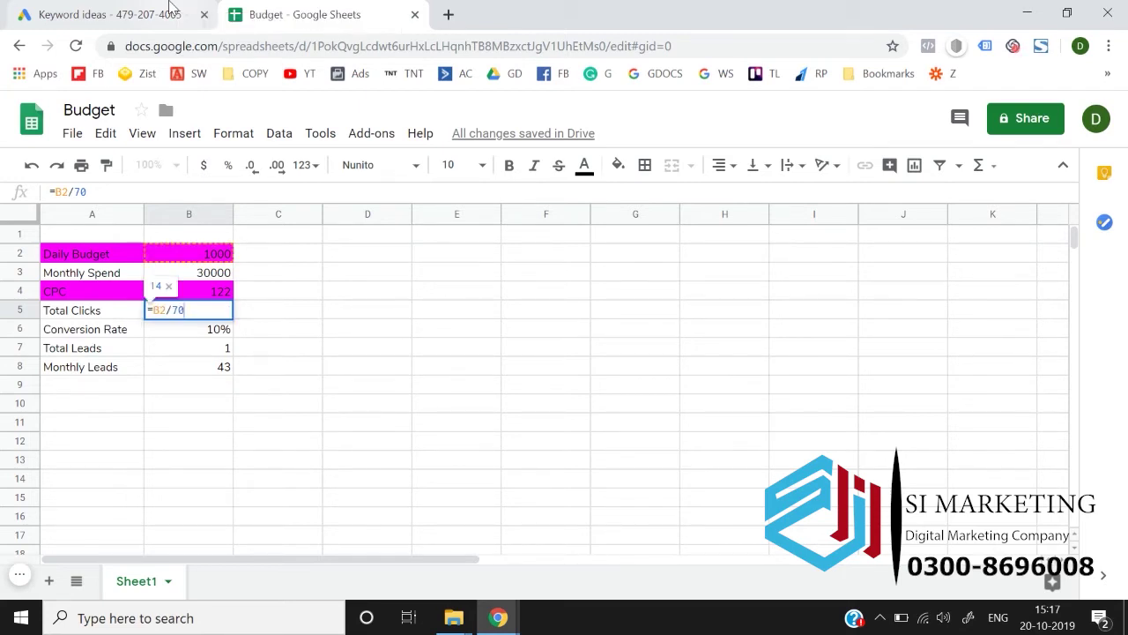
{"action": "key", "text": "Escape"}
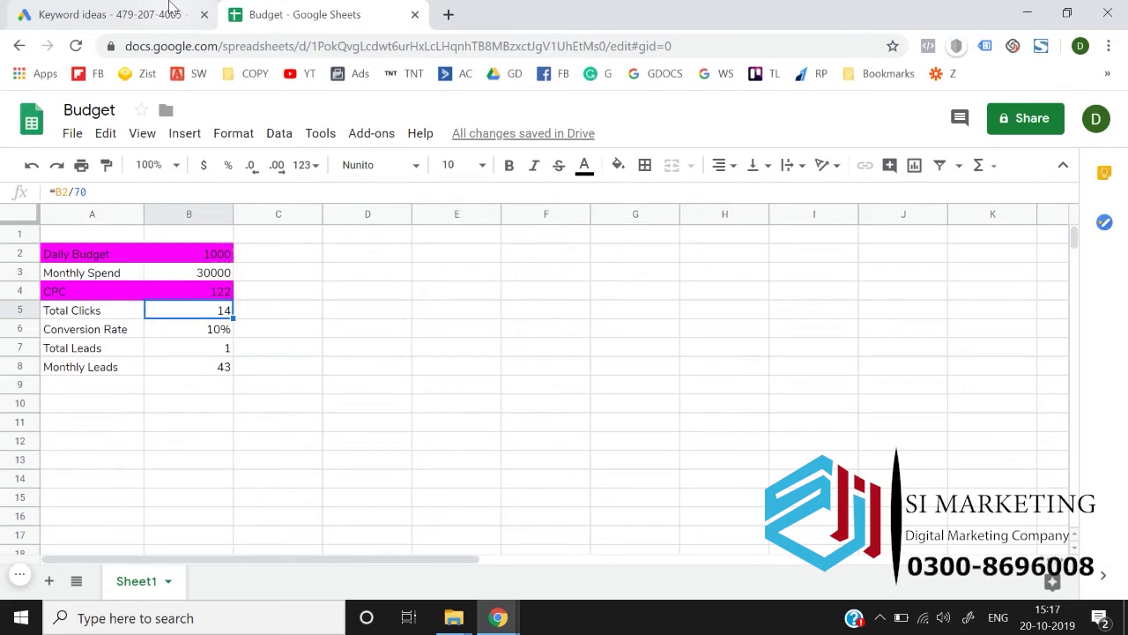
Step: Replace the Total Clicks formula with =B2/B4 so it divides the daily budget by the CPC cell
{"action": "type", "text": "="}
{"action": "key", "text": "Up"}
{"action": "key", "text": "Up"}
{"action": "key", "text": "Up"}
{"action": "type", "text": "/"}
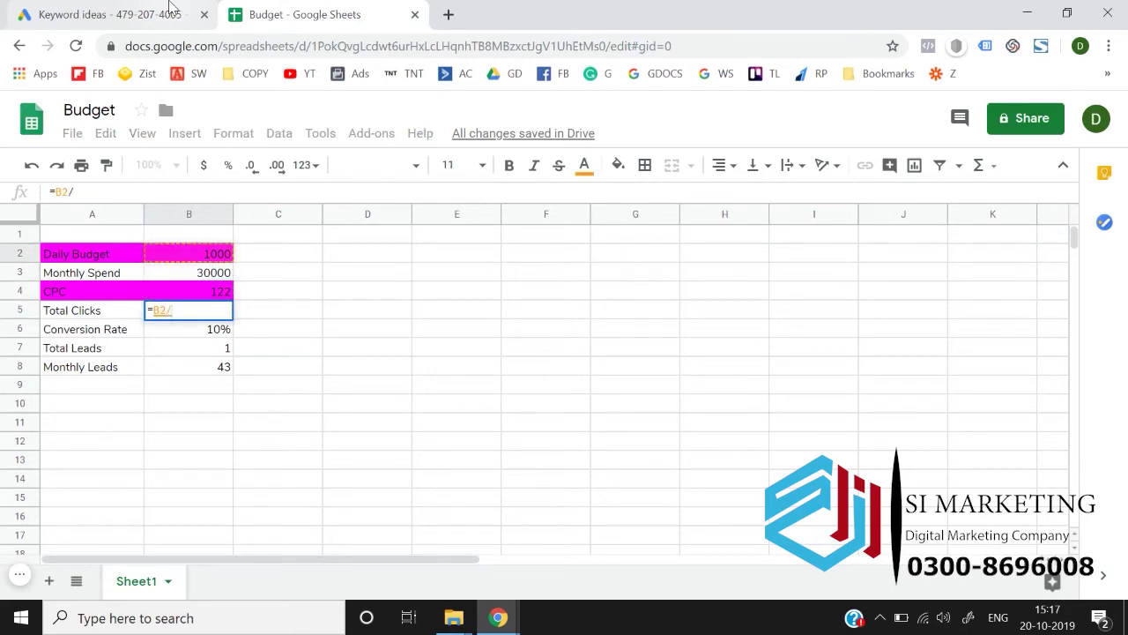
{"action": "key", "text": "Up"}
{"action": "key", "text": "Return"}
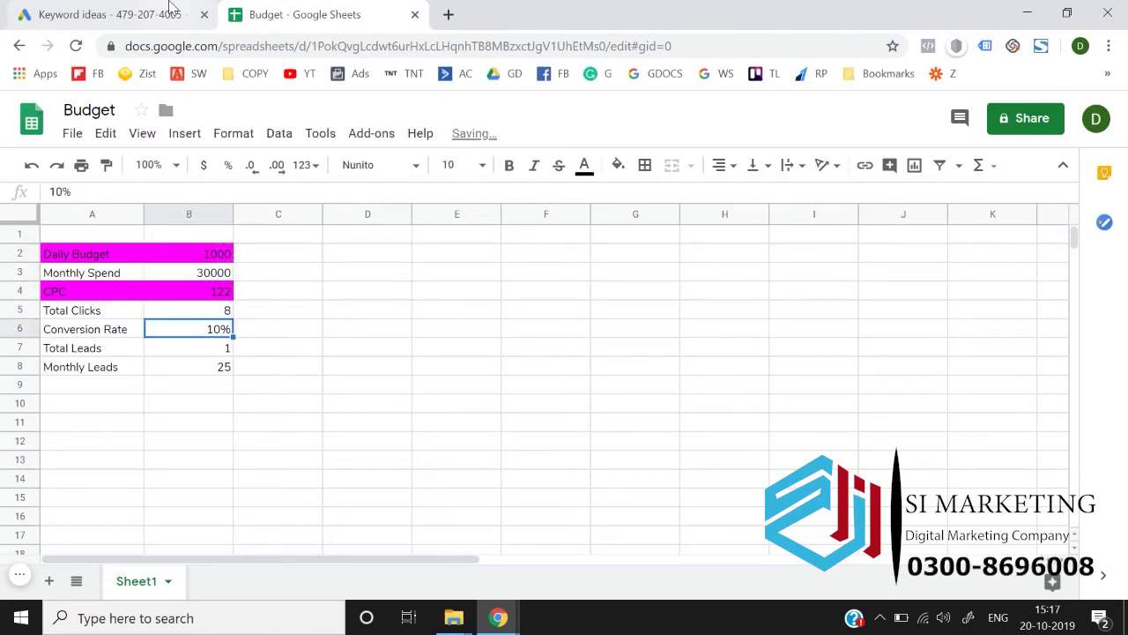
{"action": "key", "text": "Up"}
{"action": "key", "text": "Up"}
{"action": "key", "text": "Down"}
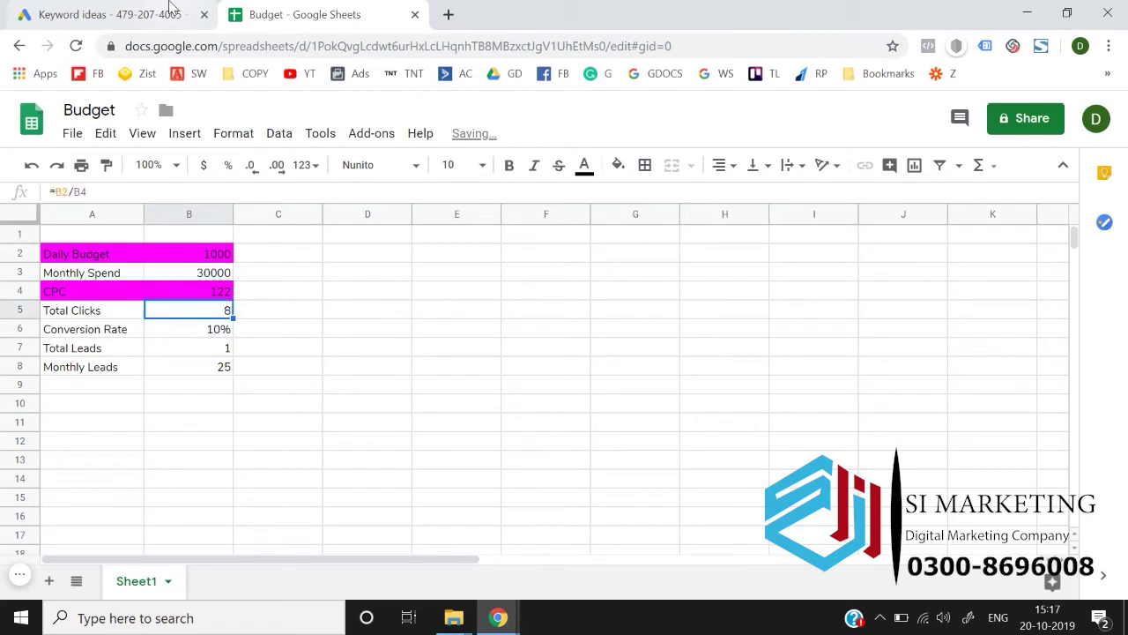
{"action": "key", "text": "shift+Left"}
{"action": "key", "text": "Left"}
{"action": "key", "text": "shift+Right"}
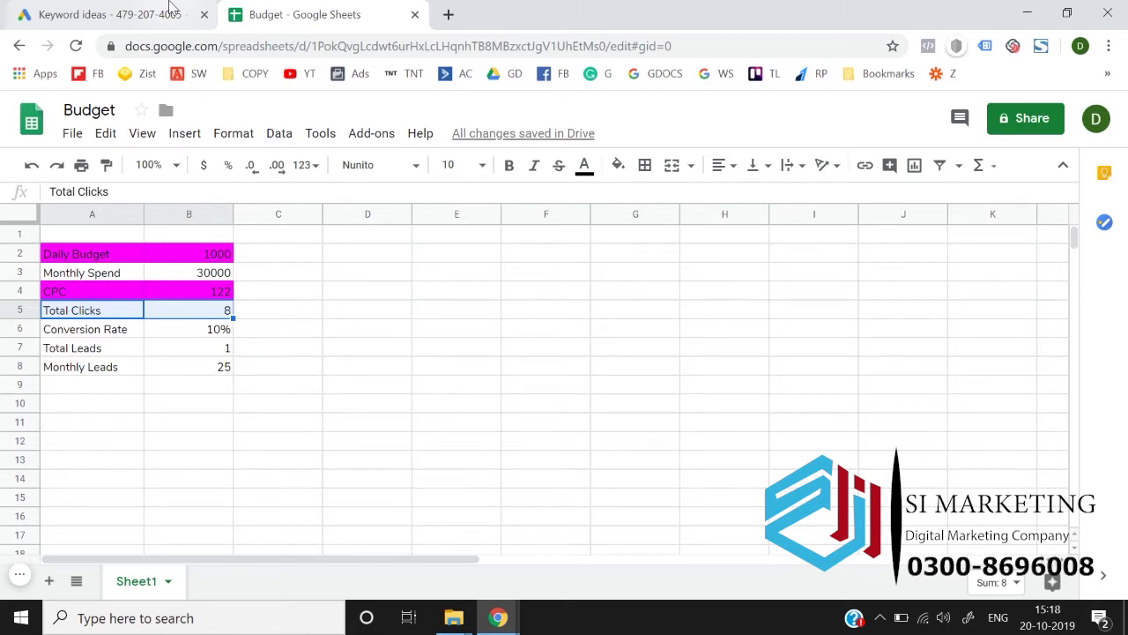
{"action": "key", "text": "Down"}
{"action": "key", "text": "Right"}
{"action": "key", "text": "Page_Down"}
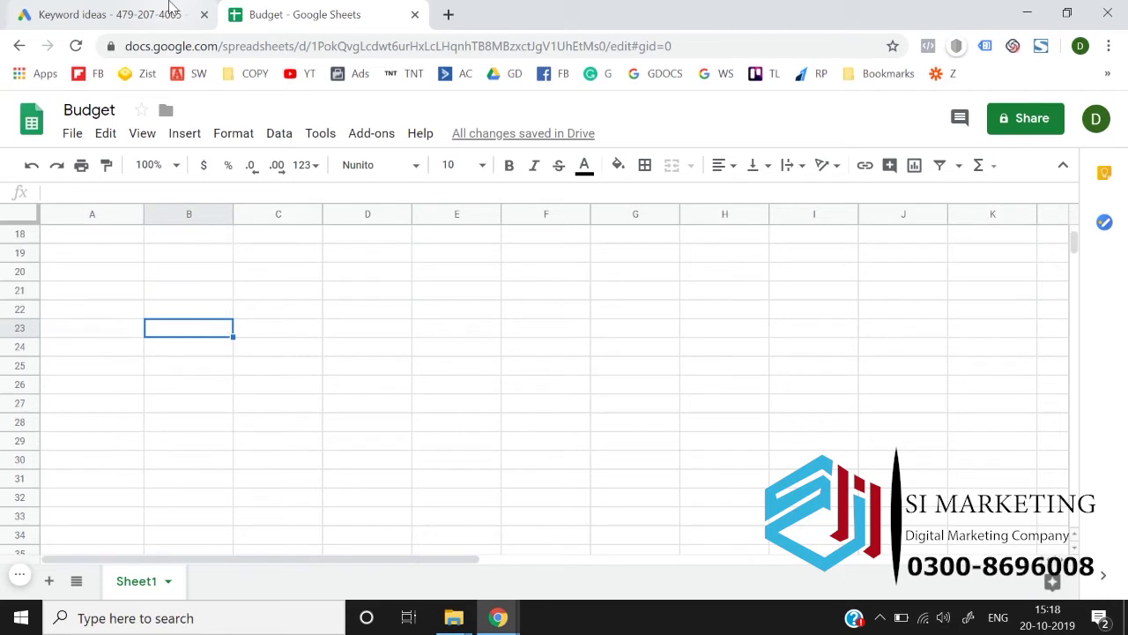
{"action": "key", "text": "Page_Up"}
{"action": "key", "text": "ctrl+Up"}
{"action": "key", "text": "Down"}
{"action": "key", "text": "Down"}
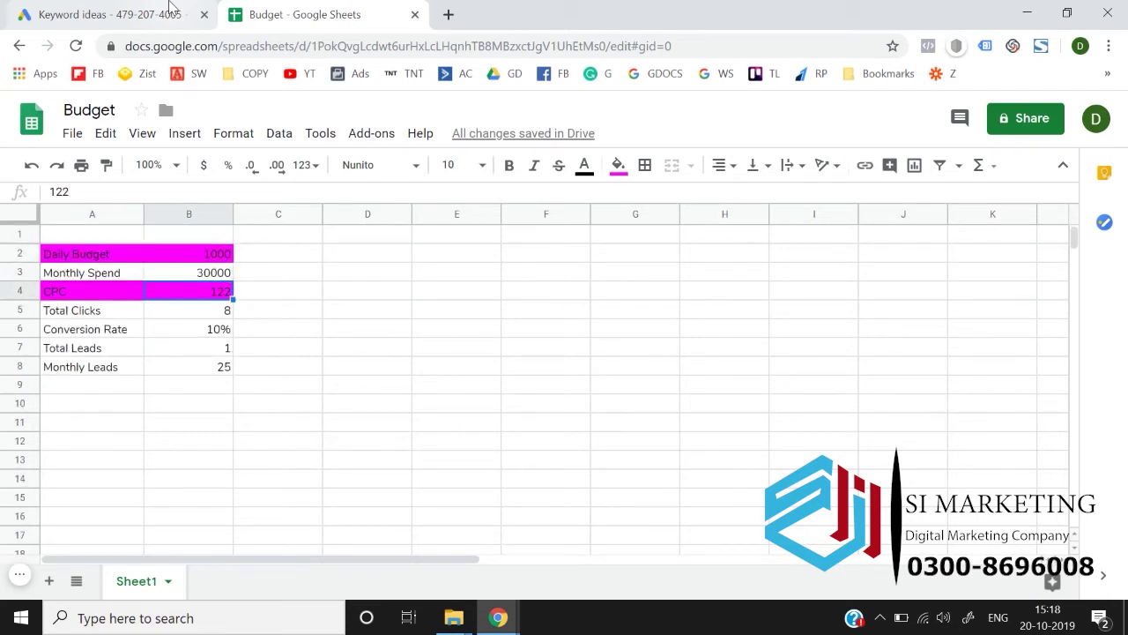
Step: Check the formula in the Total Clicks cell
{"action": "key", "text": "Down"}
{"action": "key", "text": "Return"}
{"action": "key", "text": "Escape"}
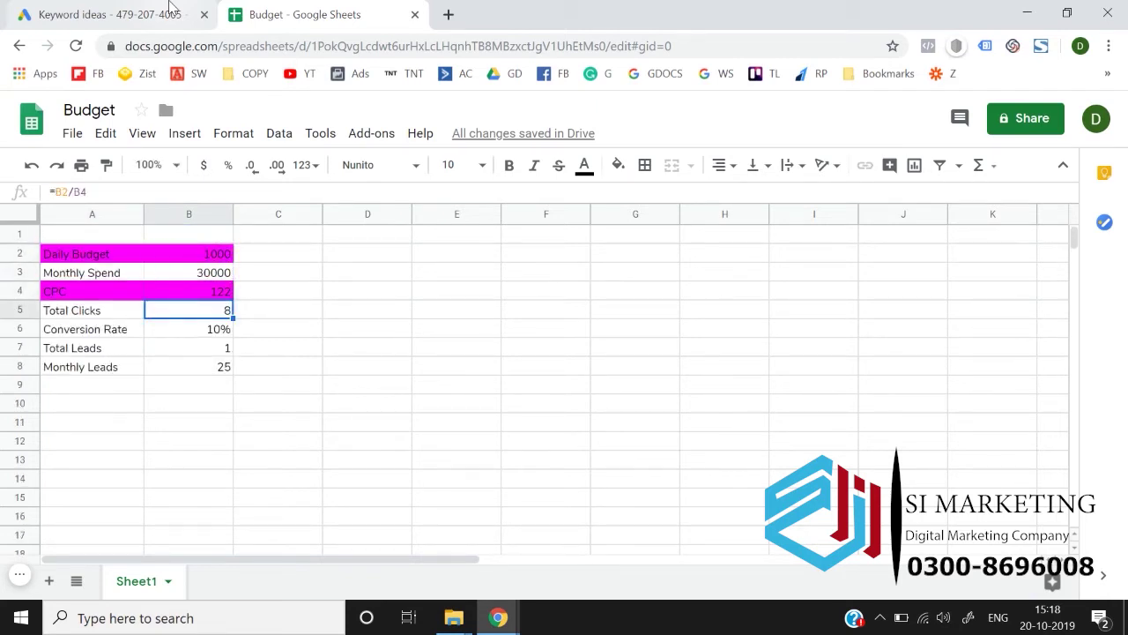
{"action": "key", "text": "Left"}
{"action": "key", "text": "Down"}
{"action": "key", "text": "shift+Right"}
{"action": "key", "text": "shift+Down"}
{"action": "key", "text": "shift+Down"}
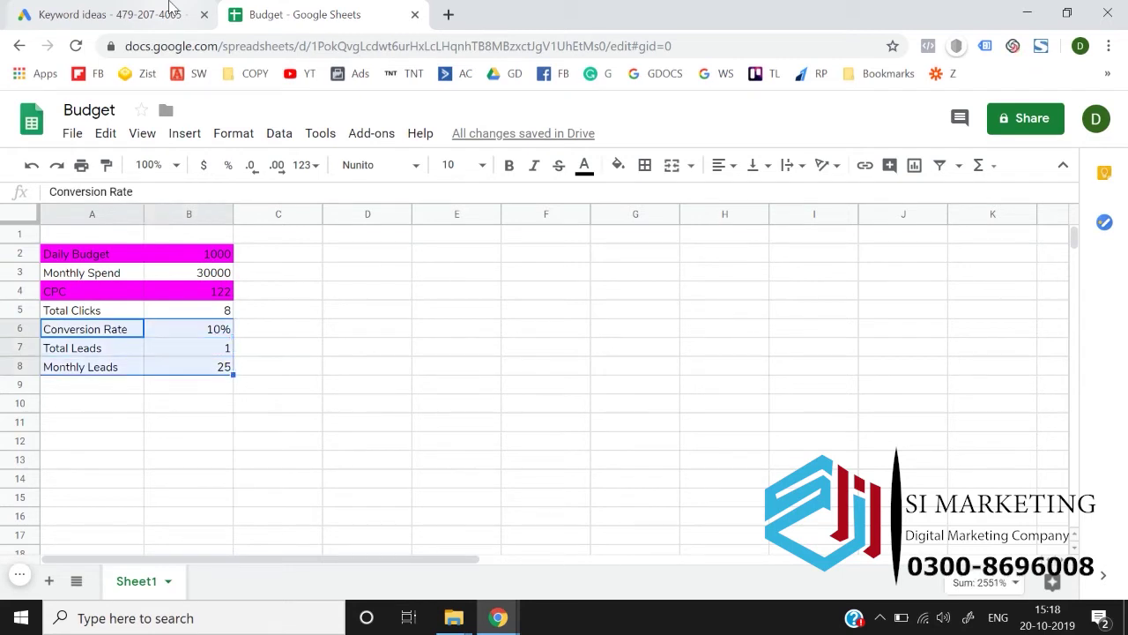
{"action": "key", "text": "ctrl+c"}
{"action": "key", "text": "Down"}
{"action": "key", "text": "Down"}
{"action": "key", "text": "Delete"}
{"action": "key", "text": "Up"}
{"action": "key", "text": "Up"}
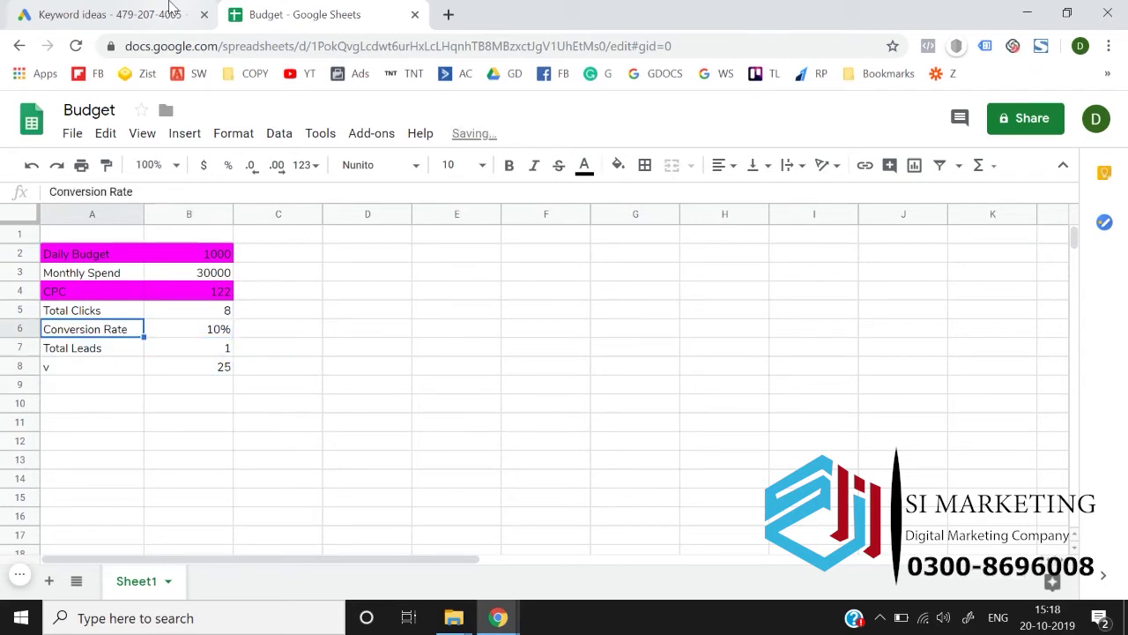
{"action": "key", "text": "ctrl+z"}
Step: Move the Conversion Rate, Total Leads and Monthly Leads rows with their values down one row to A7:B9
{"action": "key", "text": "Up"}
{"action": "key", "text": "Up"}
{"action": "key", "text": "shift+Right"}
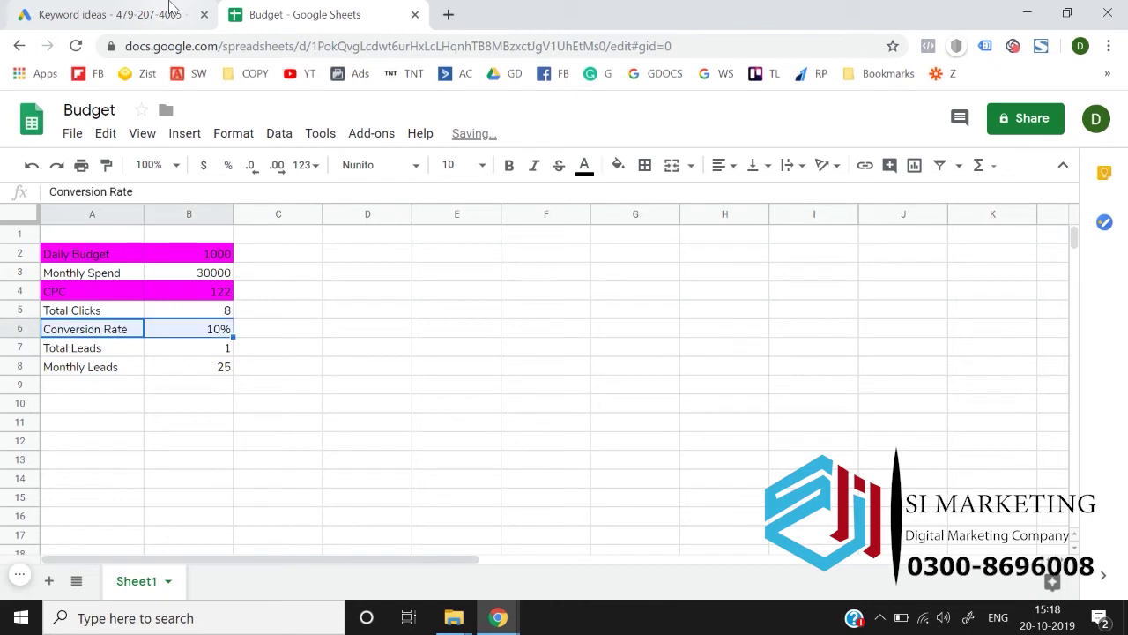
{"action": "key", "text": "shift+Down"}
{"action": "key", "text": "shift+Down"}
{"action": "key", "text": "ctrl+c"}
{"action": "key", "text": "Down"}
{"action": "key", "text": "ctrl+v"}
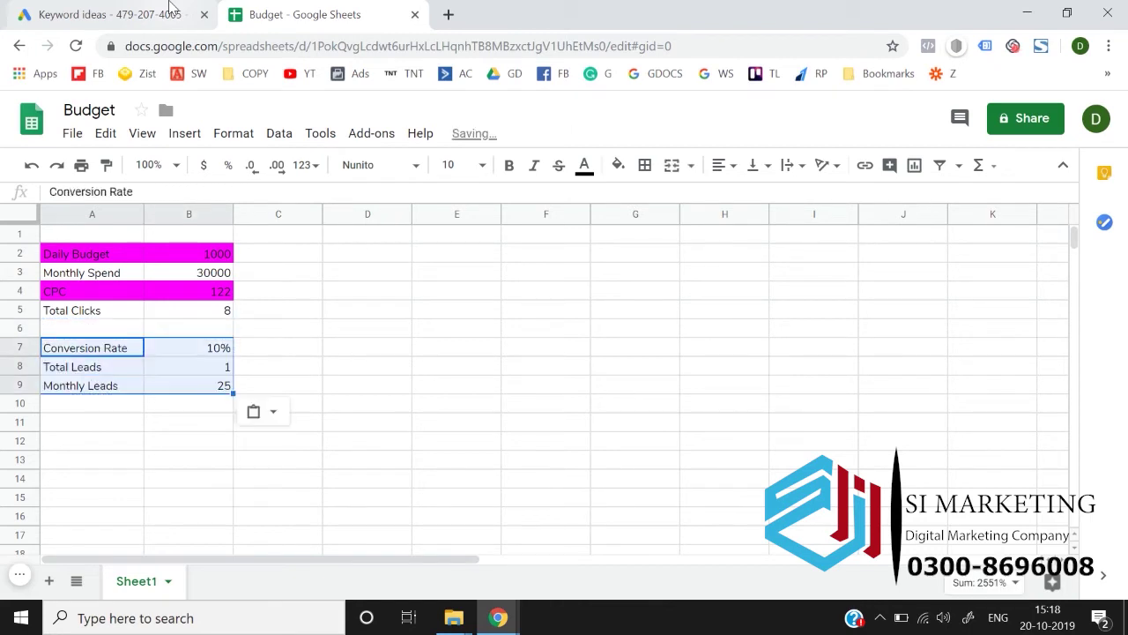
Step: Label the empty cell A6 below Total Clicks as Monthly Clicks
{"action": "key", "text": "Up"}
{"action": "key", "text": "Up"}
{"action": "key", "text": "Down"}
{"action": "type", "text": "Monthly CLicks"}
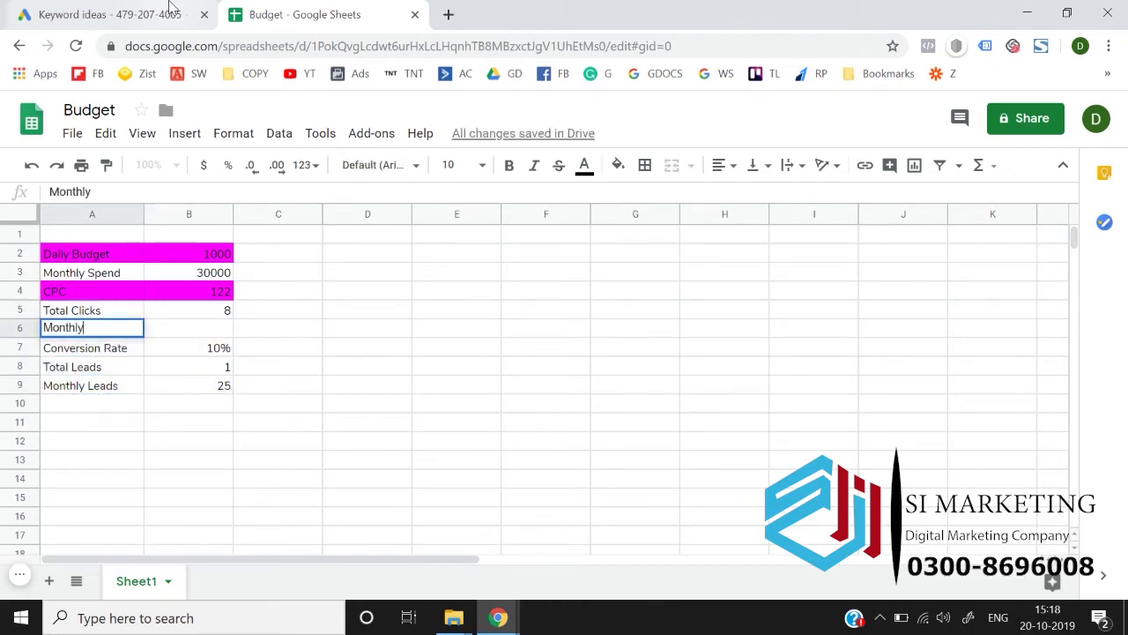
{"action": "key", "text": "BackSpace"}
{"action": "key", "text": "BackSpace"}
{"action": "key", "text": "BackSpace"}
{"action": "key", "text": "BackSpace"}
{"action": "key", "text": "BackSpace"}
{"action": "type", "text": "licks"}
{"action": "key", "text": "Tab"}
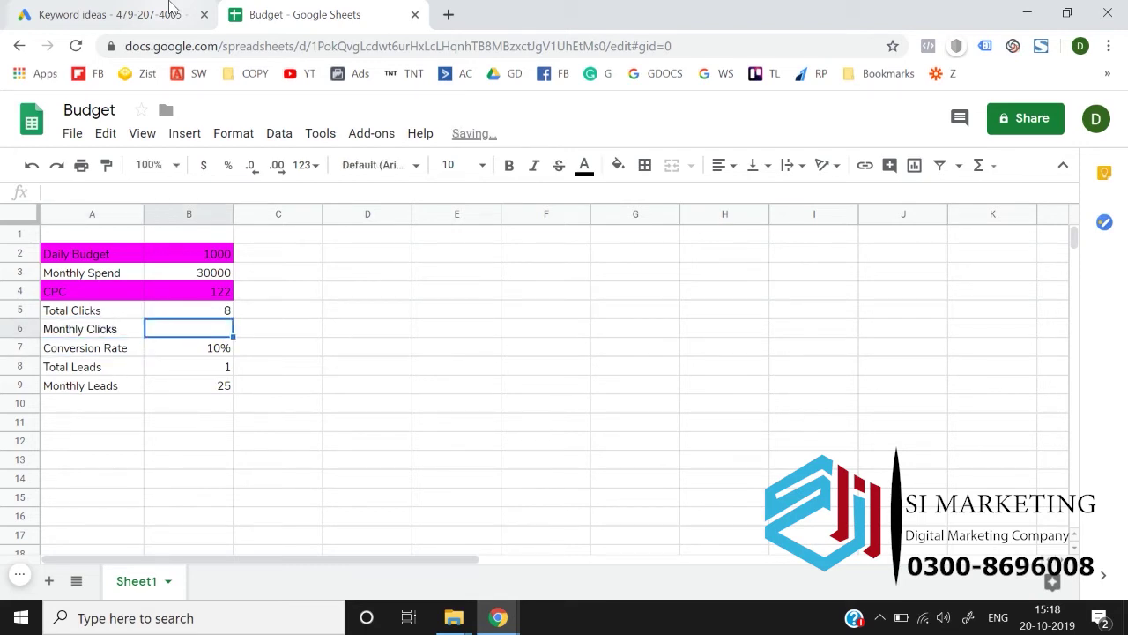
Step: Calculate Monthly Clicks in B6 with the formula =B5*30
{"action": "type", "text": "=B5*30"}
{"action": "key", "text": "Return"}
{"action": "key", "text": "Up"}
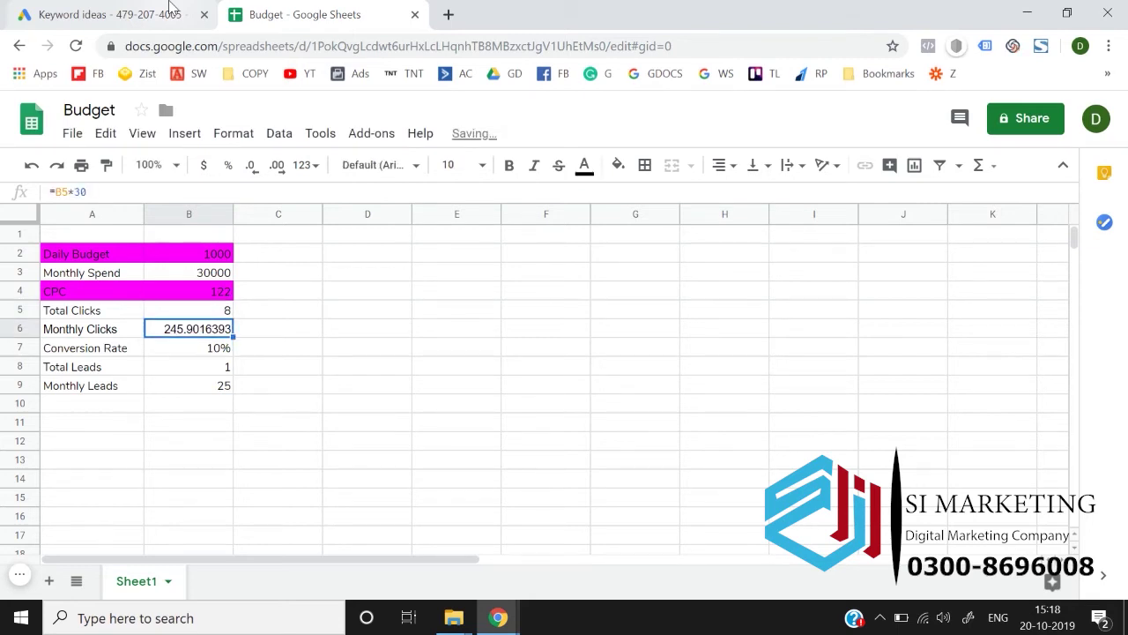
Step: Reduce the decimal places of the Monthly Clicks value until it displays as a whole number
{"action": "left_click", "coordinate": [251, 176]}
{"action": "left_click", "coordinate": [251, 175]}
{"action": "left_click", "coordinate": [251, 175]}
{"action": "left_click", "coordinate": [251, 175]}
{"action": "left_click", "coordinate": [251, 176]}
{"action": "left_click", "coordinate": [251, 175]}
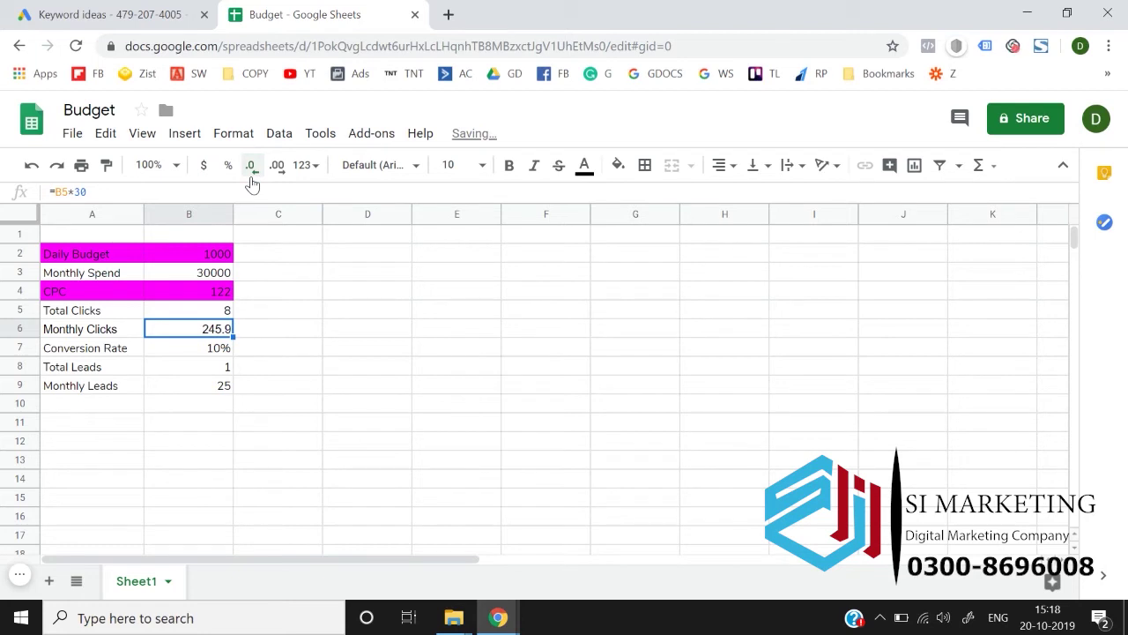
{"action": "left_click", "coordinate": [252, 181]}
Step: Rename the Total Leads label in A8 to Daily Total Leads
{"action": "left_click", "coordinate": [307, 365]}
{"action": "key", "text": "Left"}
{"action": "key", "text": "Up"}
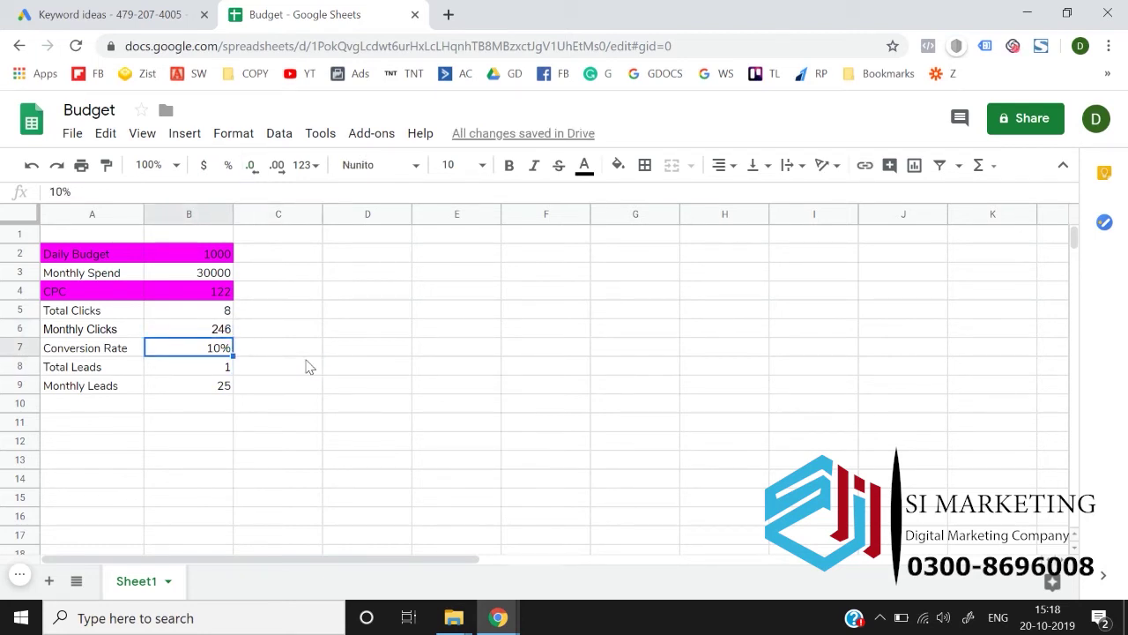
{"action": "key", "text": "Down"}
{"action": "key", "text": "Left"}
{"action": "key", "text": "Return"}
{"action": "key", "text": "Escape"}
{"action": "key", "text": "Return"}
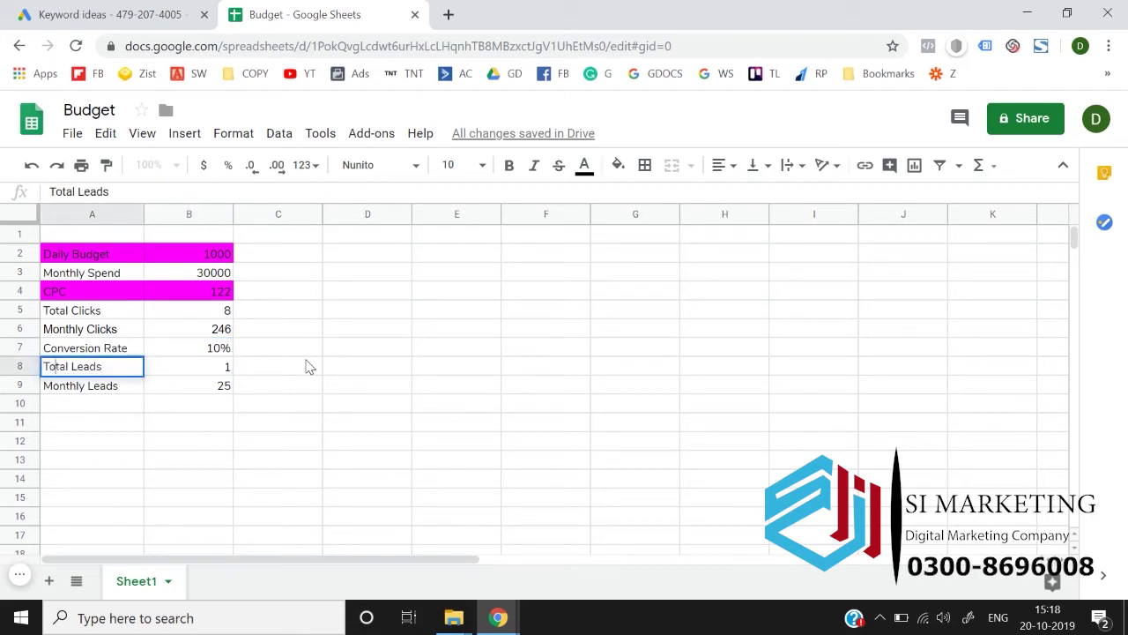
{"action": "type", "text": "Daily"}
{"action": "key", "text": "Return"}
Step: Review the Monthly Clicks, Conversion Rate, Daily Total Leads and Monthly Leads rows one by one
{"action": "key", "text": "Up"}
{"action": "key", "text": "Up"}
{"action": "key", "text": "Up"}
{"action": "key", "text": "Right"}
{"action": "key", "text": "Left"}
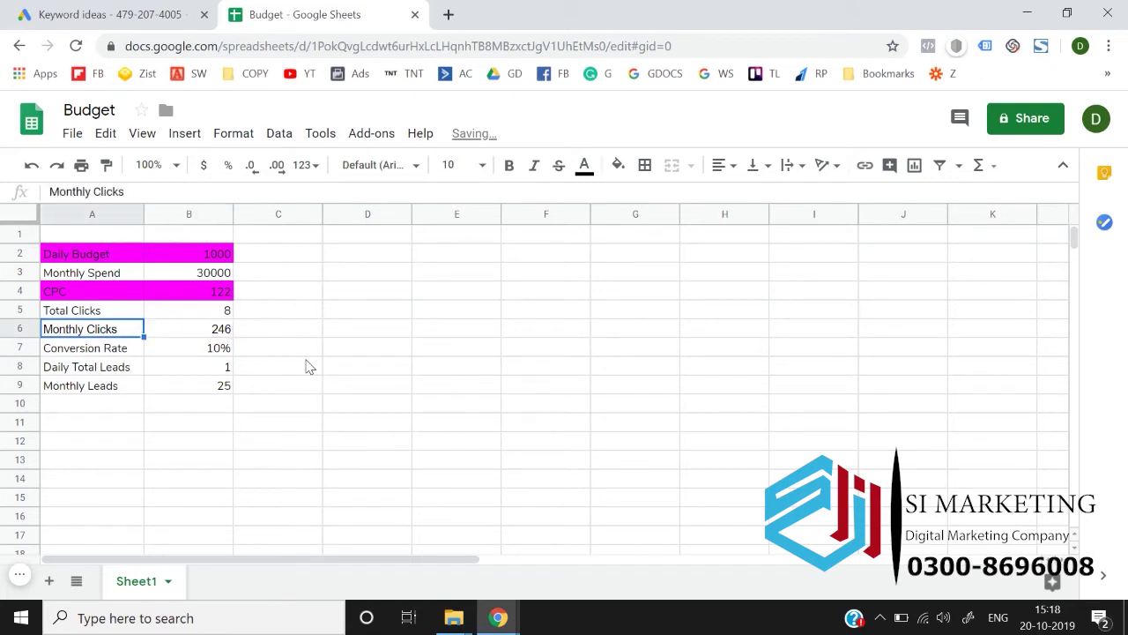
{"action": "key", "text": "Right"}
{"action": "key", "text": "shift+Left"}
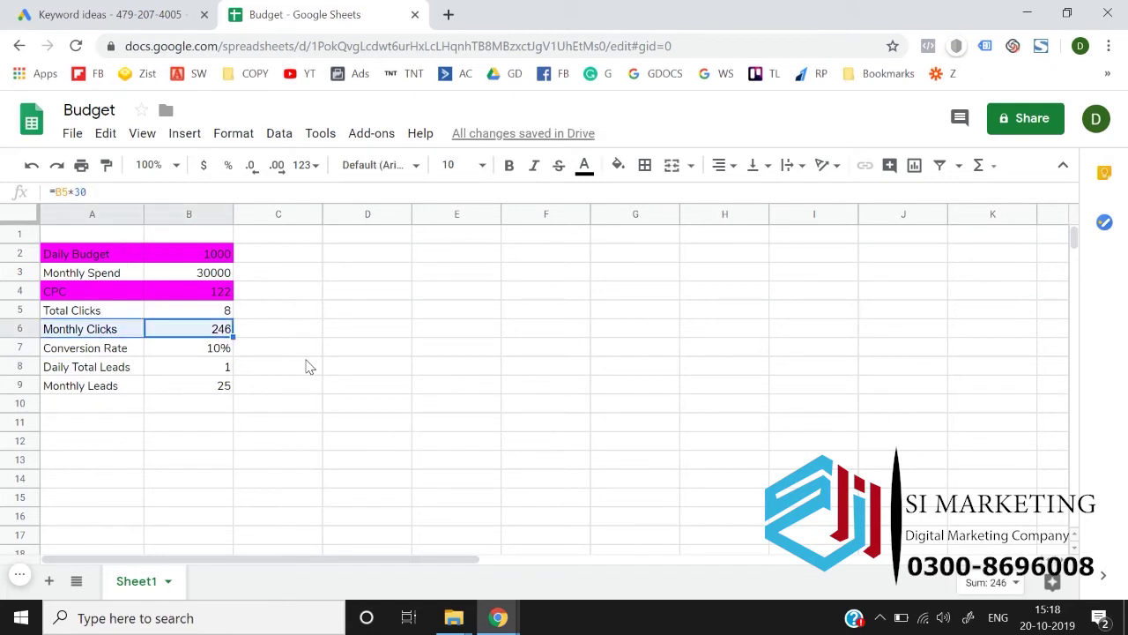
{"action": "key", "text": "Down"}
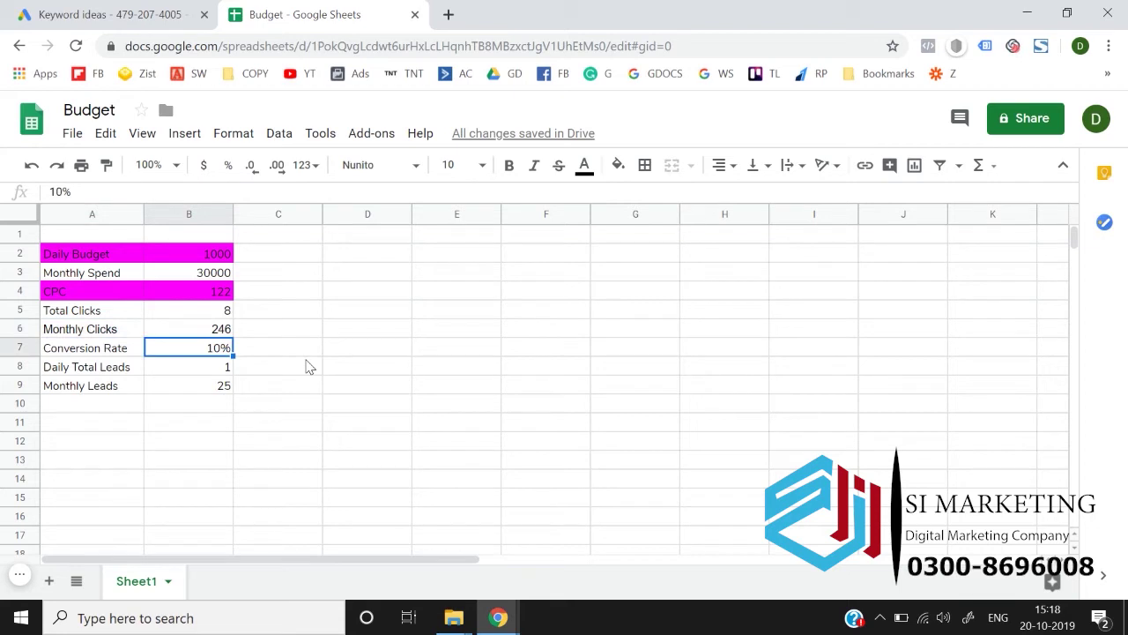
{"action": "key", "text": "Left"}
{"action": "key", "text": "shift+Right"}
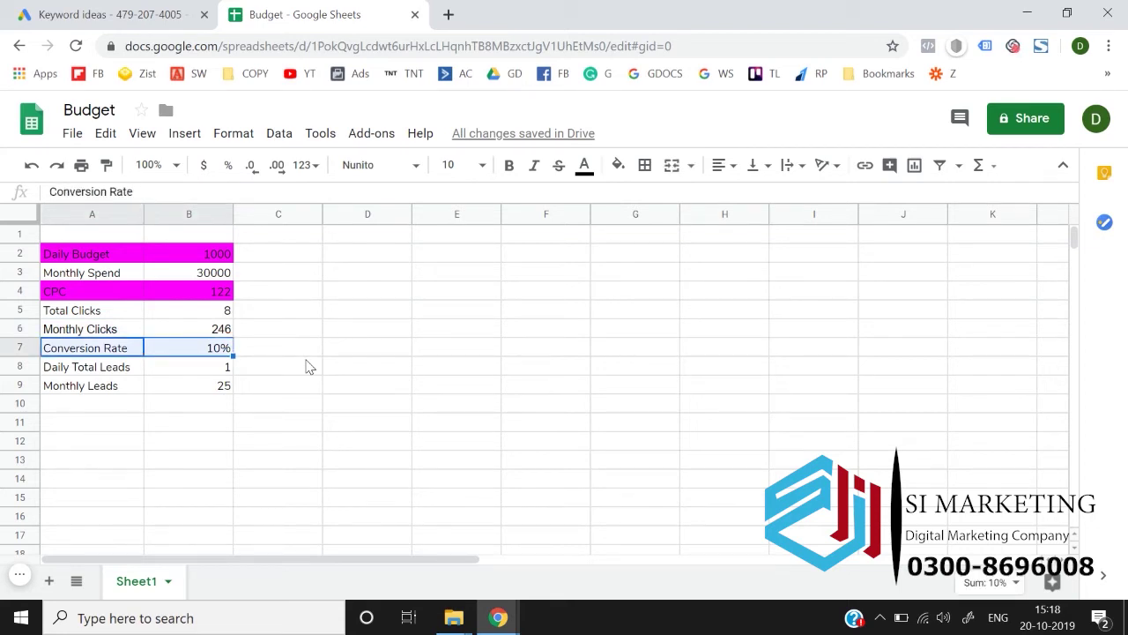
{"action": "key", "text": "Down"}
{"action": "key", "text": "shift+Right"}
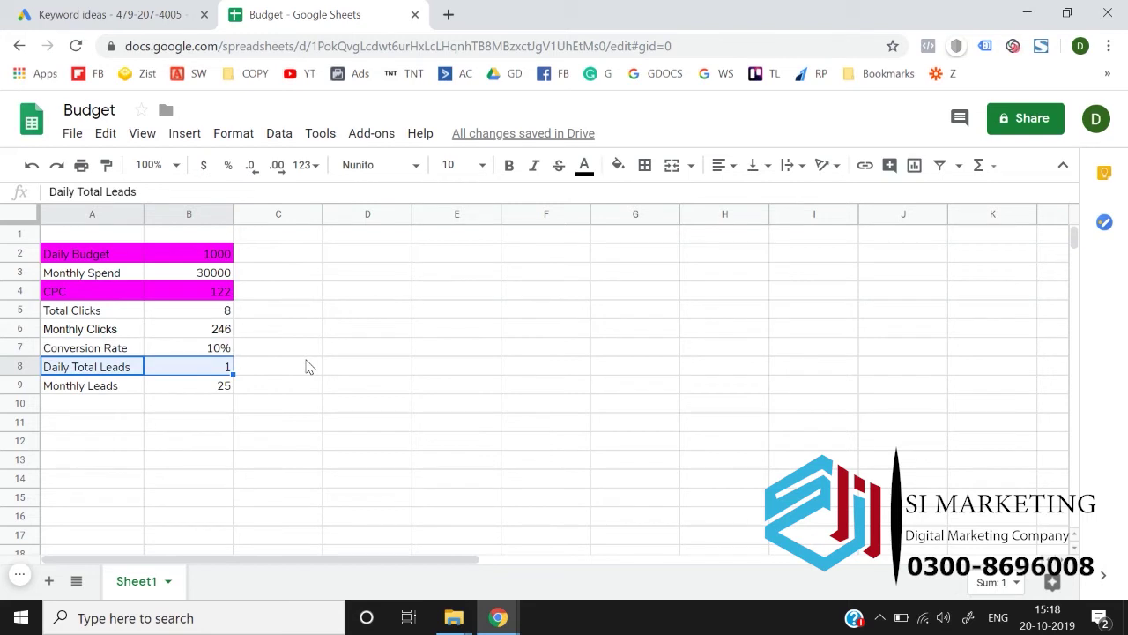
{"action": "key", "text": "Down"}
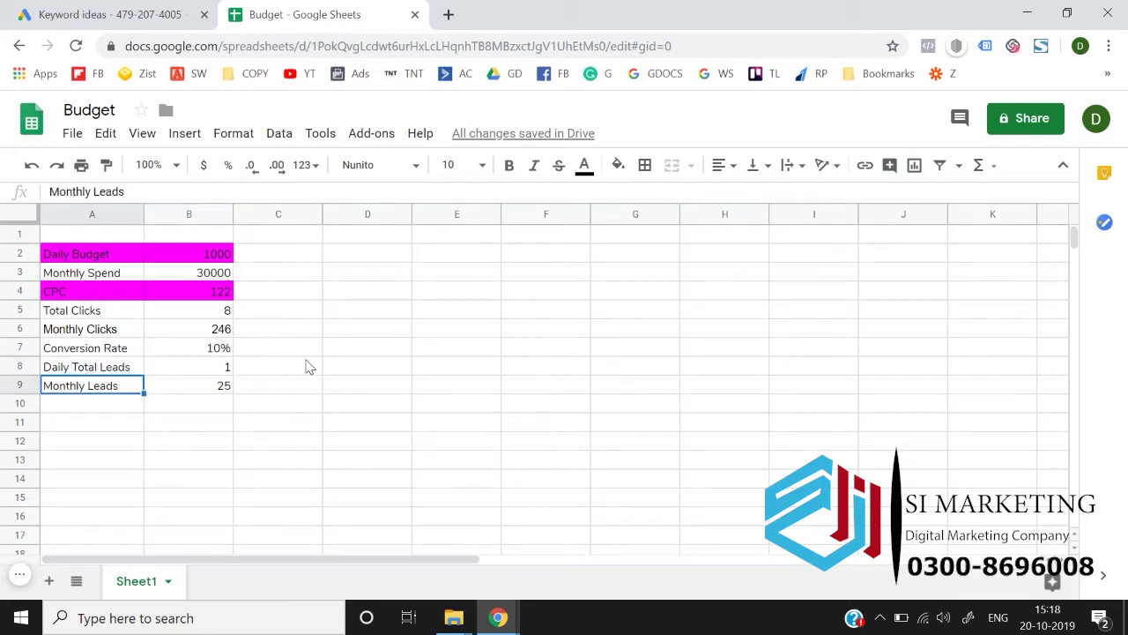
{"action": "key", "text": "shift+Right"}
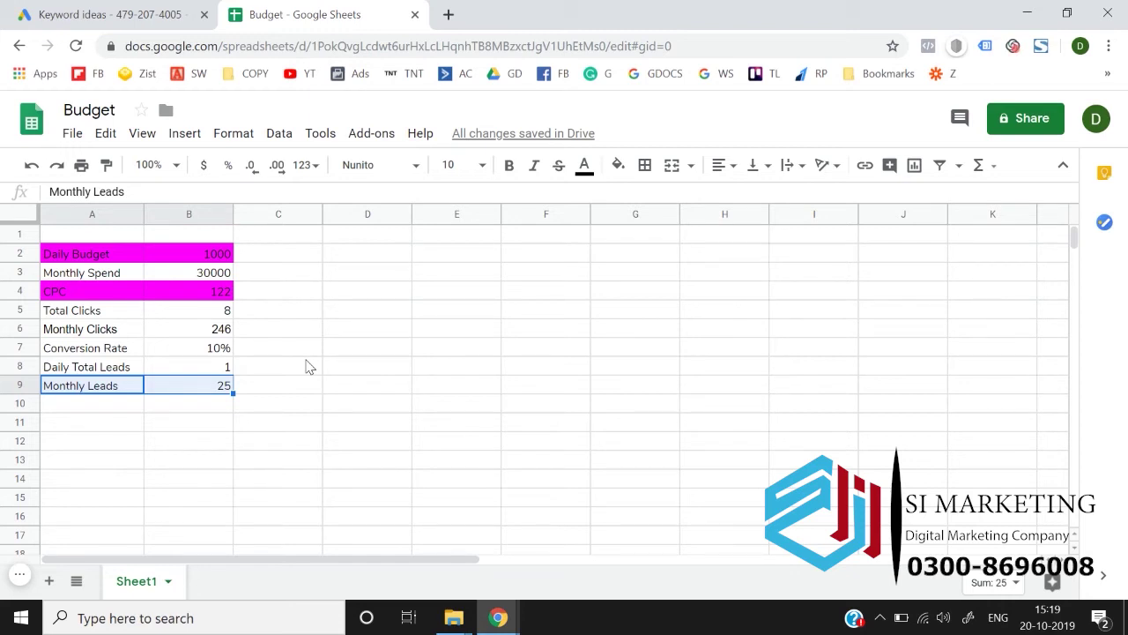
Step: Add a Lead to Customer CR row below Monthly Leads with a value of 20%
{"action": "key", "text": "Down"}
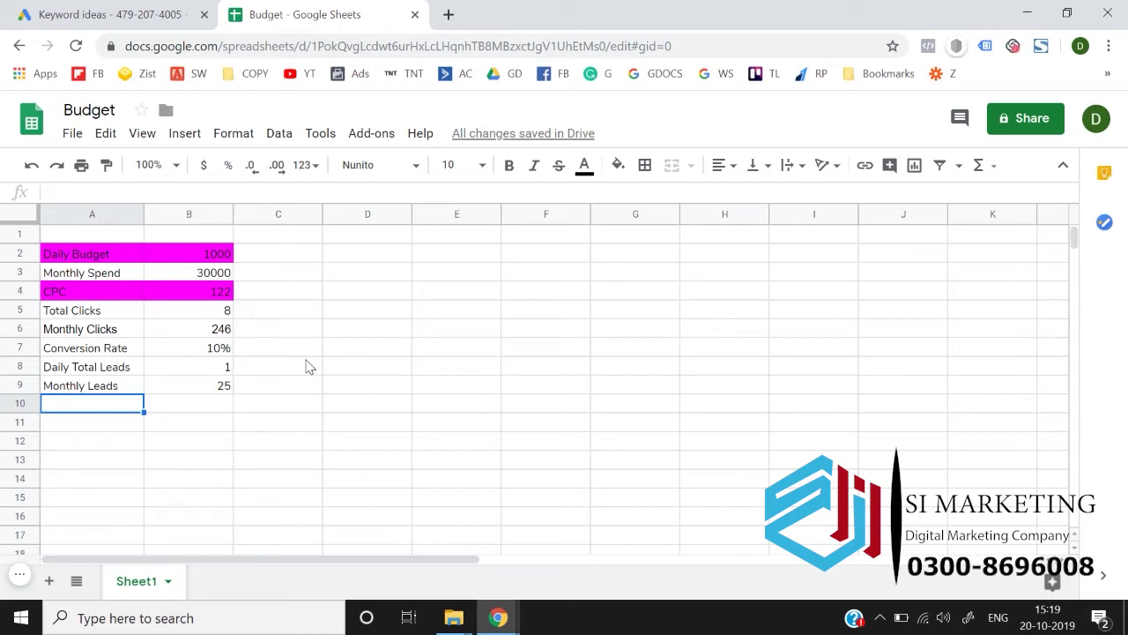
{"action": "type", "text": "Lead"}
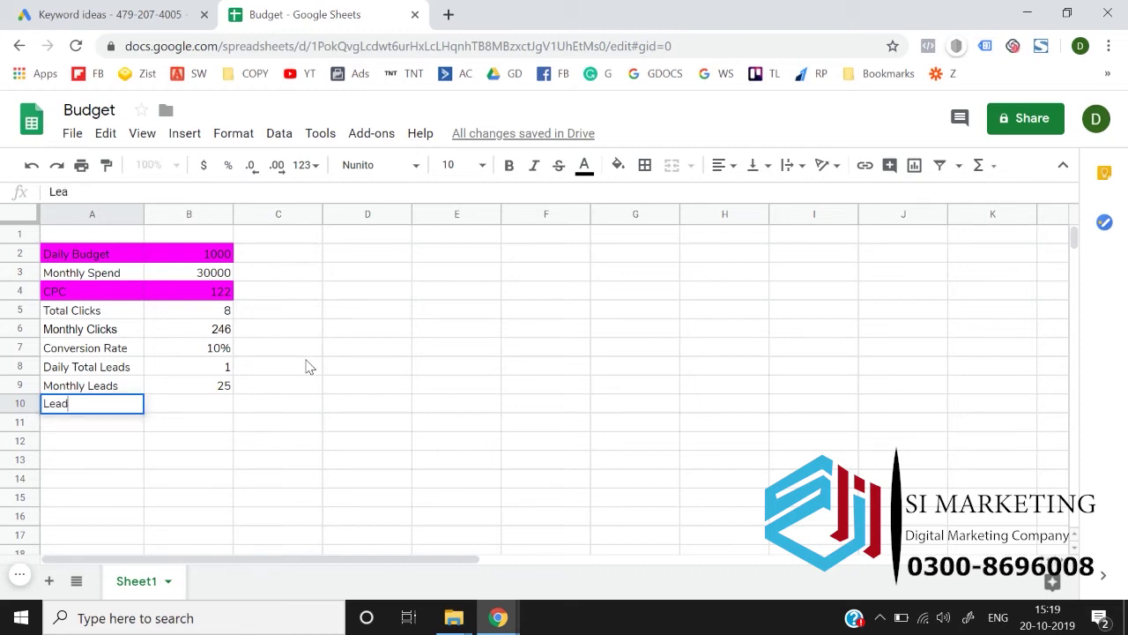
{"action": "type", "text": " to Customer CR"}
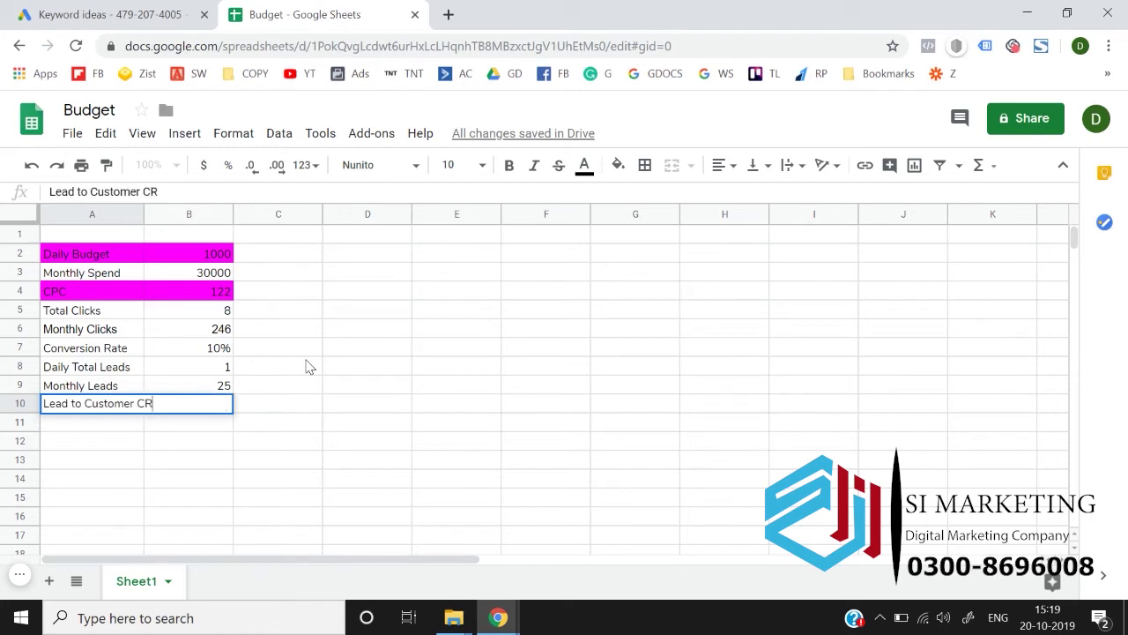
{"action": "key", "text": "Return"}
{"action": "key", "text": "Up"}
{"action": "key", "text": "Right"}
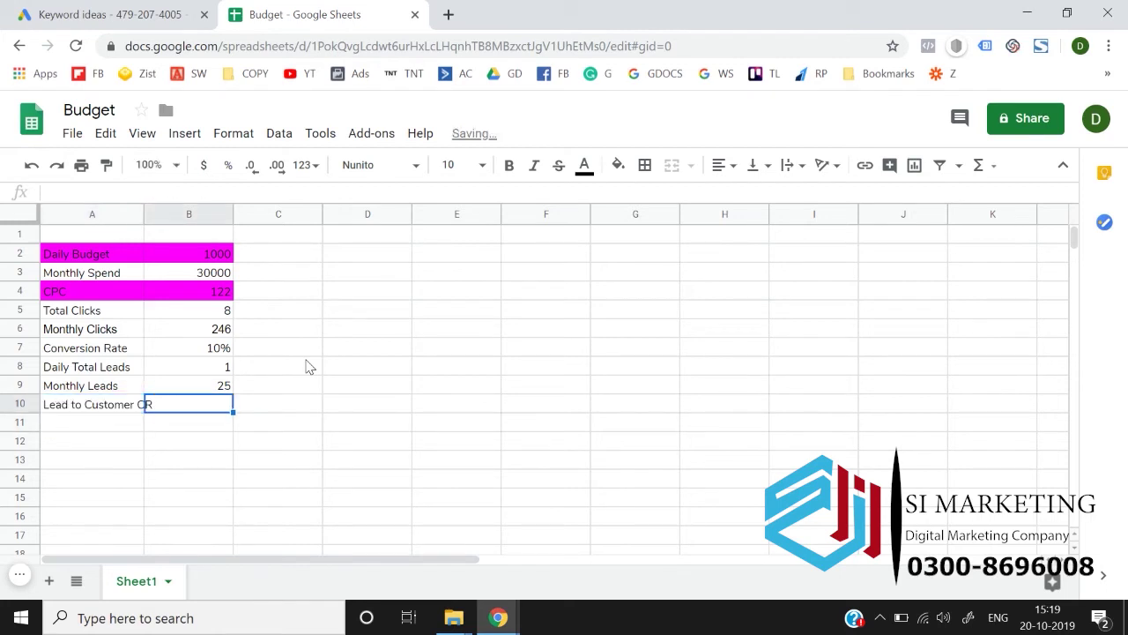
{"action": "type", "text": "20%"}
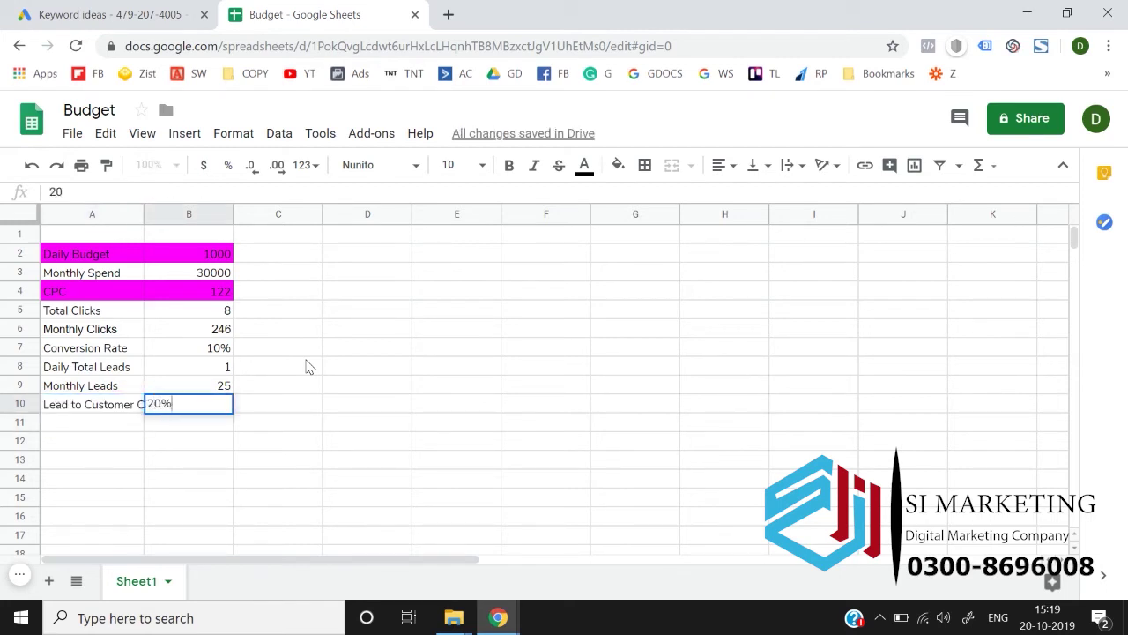
{"action": "key", "text": "Return"}
Step: Label cell A11 as Total Customers
{"action": "key", "text": "Left"}
{"action": "type", "text": "To"}
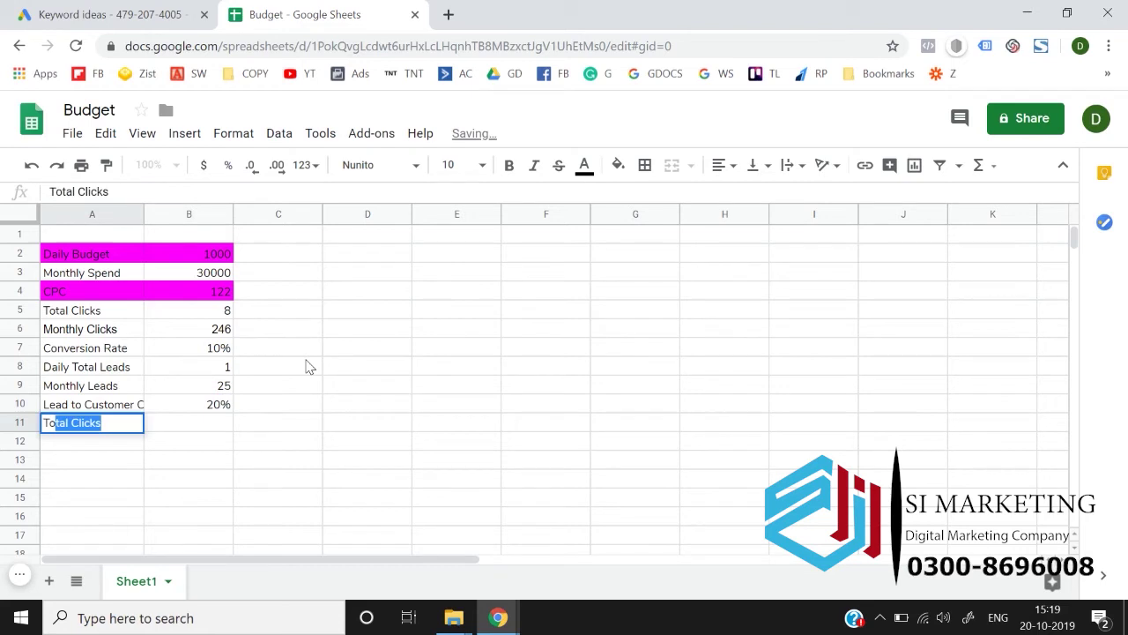
{"action": "type", "text": "tal Customers"}
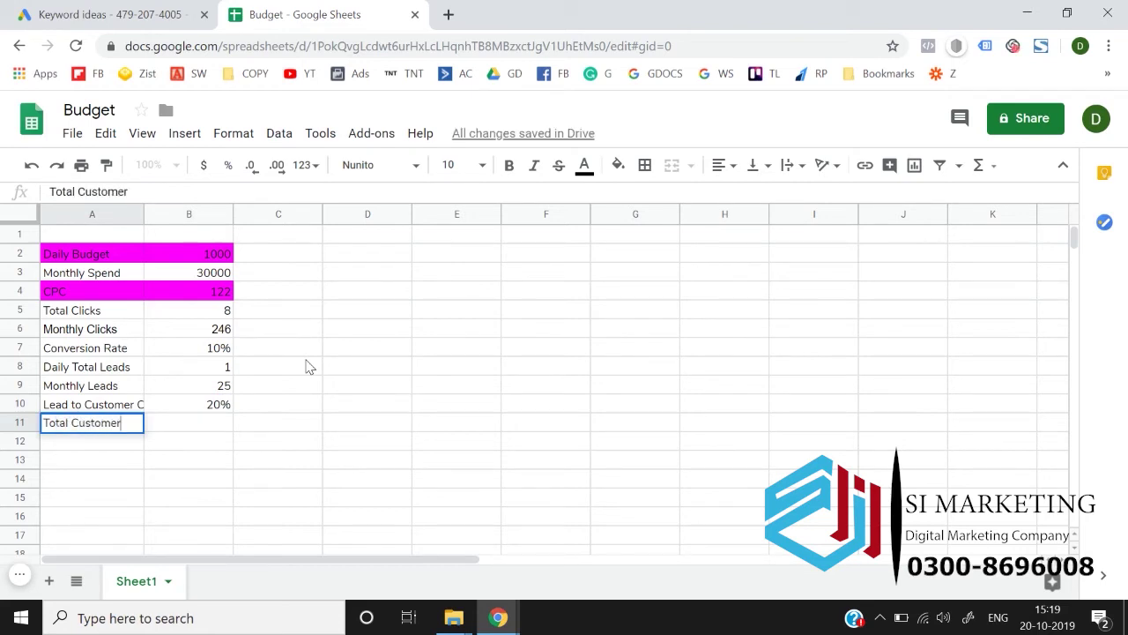
{"action": "key", "text": "Return"}
Step: Calculate Total Customers in B11 with =B9*B10, multiplying the monthly leads by the lead-to-customer rate
{"action": "key", "text": "Up"}
{"action": "key", "text": "Right"}
{"action": "type", "text": "="}
{"action": "key", "text": "Up"}
{"action": "key", "text": "Up"}
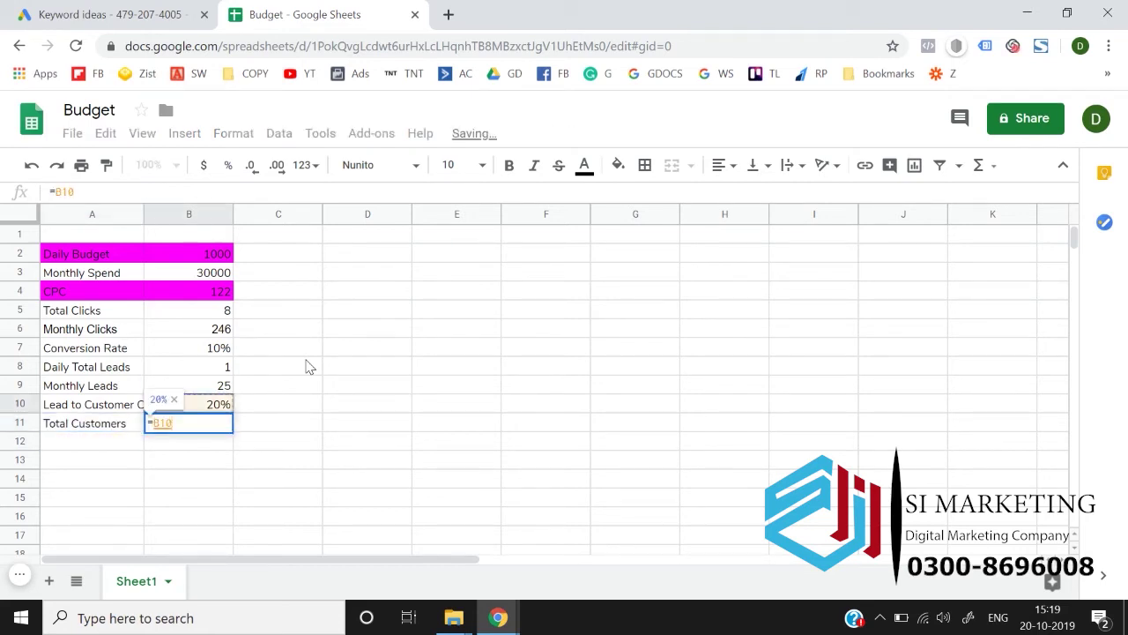
{"action": "type", "text": "*"}
{"action": "key", "text": "Up"}
{"action": "key", "text": "Return"}
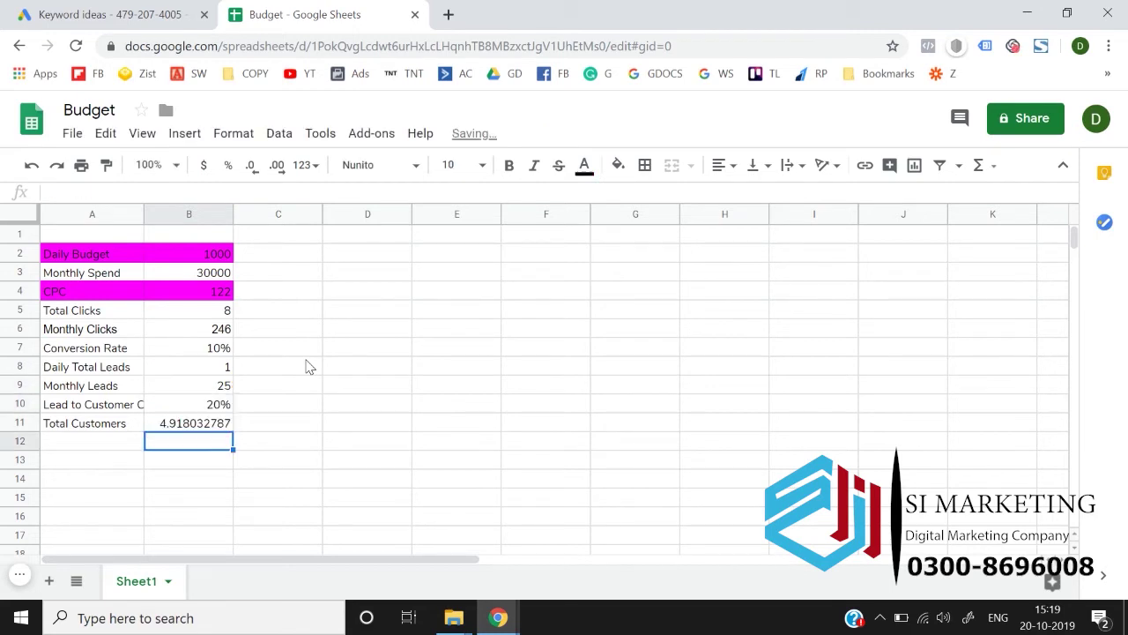
Step: Reduce the decimal places of the Total Customers value until it displays as a whole number
{"action": "key", "text": "Up"}
{"action": "key", "text": "shift+Left"}
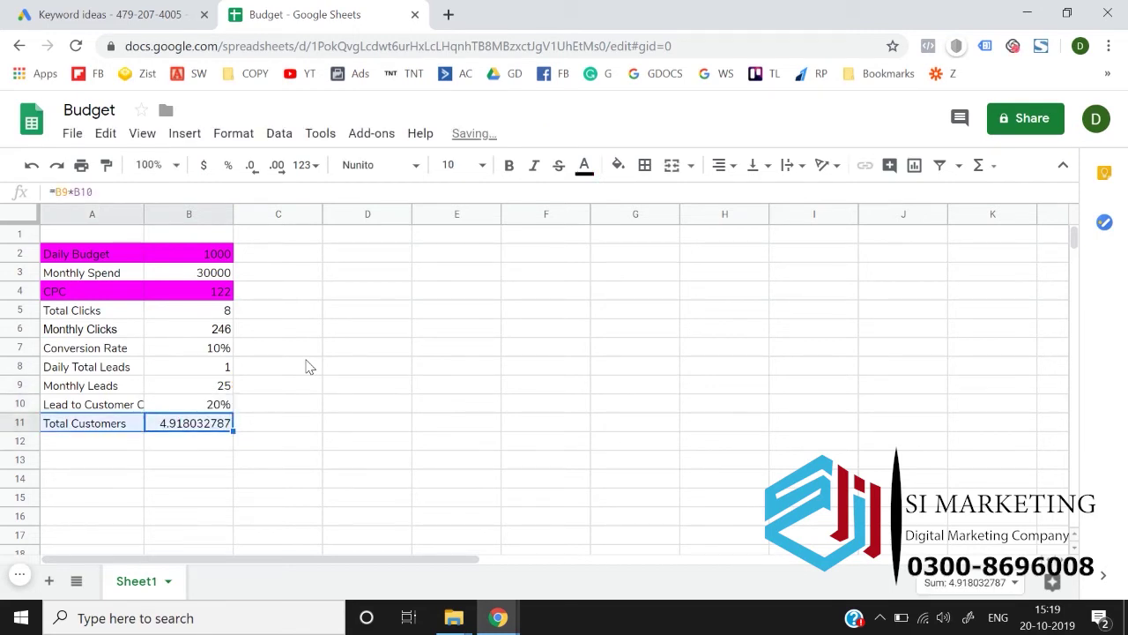
{"action": "key", "text": "Right"}
{"action": "key", "text": "Left"}
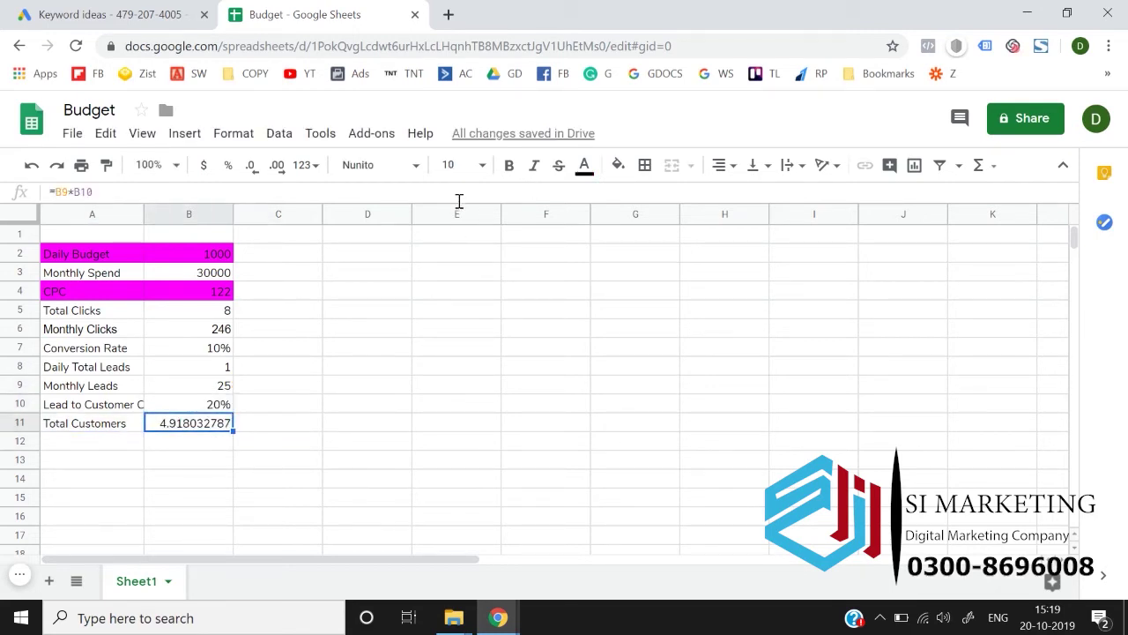
{"action": "left_click", "coordinate": [254, 168]}
{"action": "left_click", "coordinate": [254, 167]}
{"action": "left_click", "coordinate": [254, 168]}
{"action": "left_click", "coordinate": [253, 167]}
{"action": "left_click", "coordinate": [254, 168]}
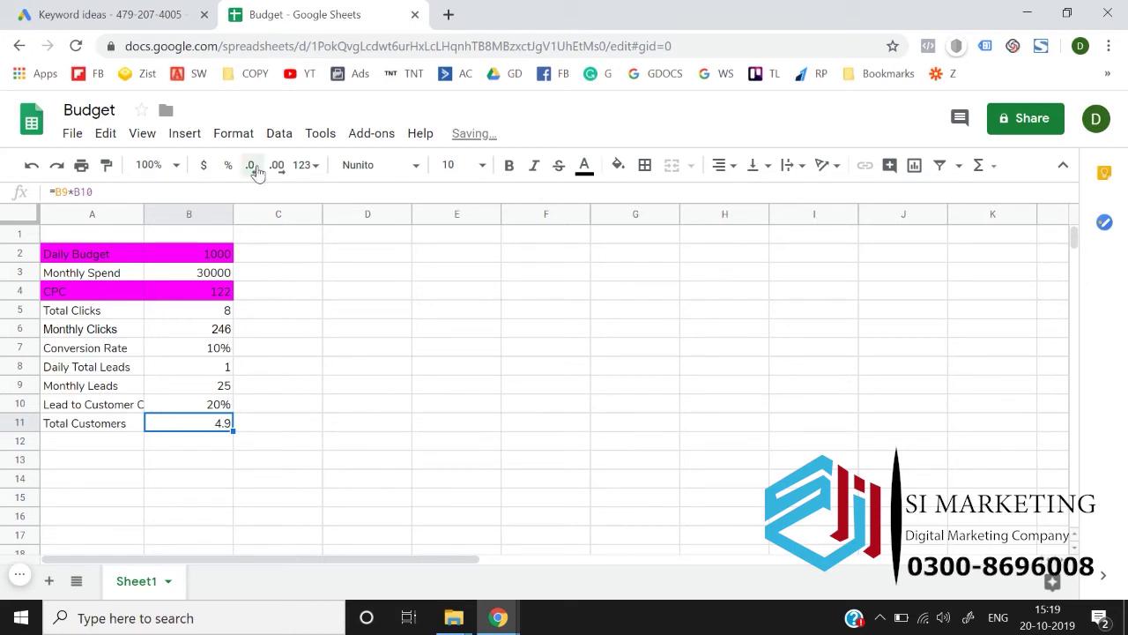
{"action": "left_click", "coordinate": [255, 167]}
{"action": "left_click", "coordinate": [276, 393]}
Step: Review the Monthly Spend, CPC and Total Clicks rows of the budget table
{"action": "key", "text": "Left"}
{"action": "key", "text": "Up"}
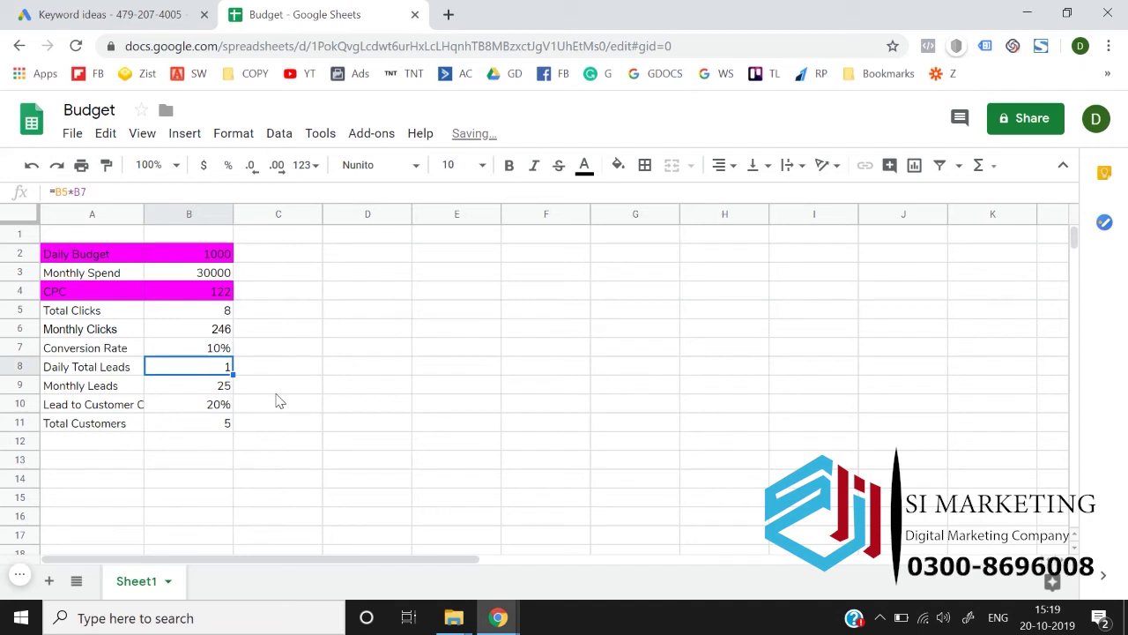
{"action": "key", "text": "Left"}
{"action": "key", "text": "Up"}
{"action": "key", "text": "Up"}
{"action": "key", "text": "Up"}
{"action": "key", "text": "Up"}
{"action": "key", "text": "Up"}
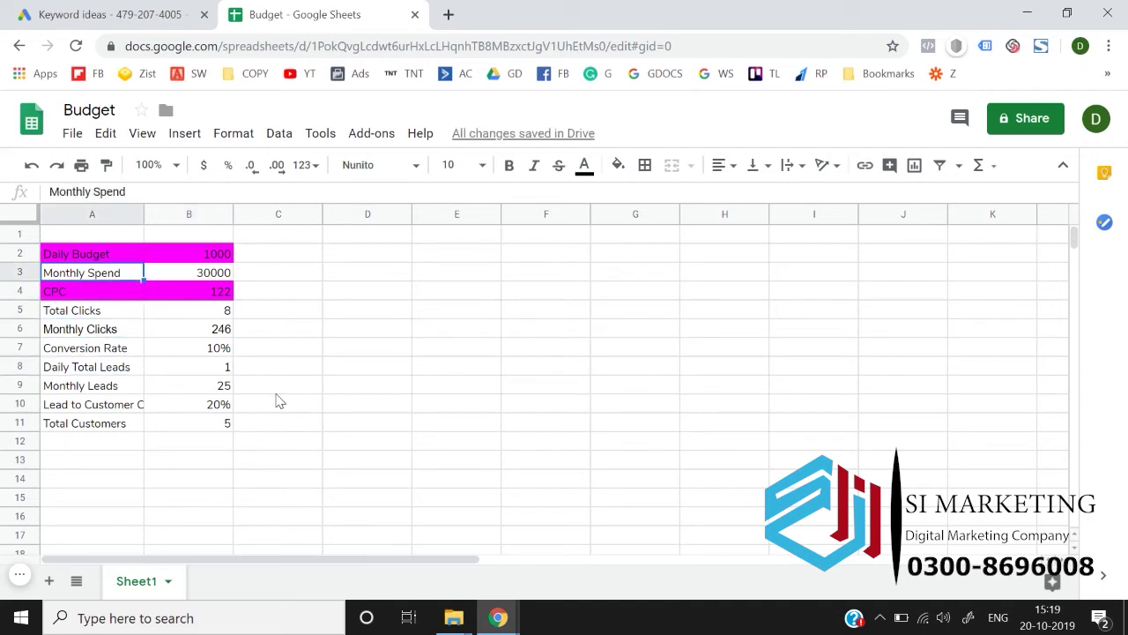
{"action": "key", "text": "Down"}
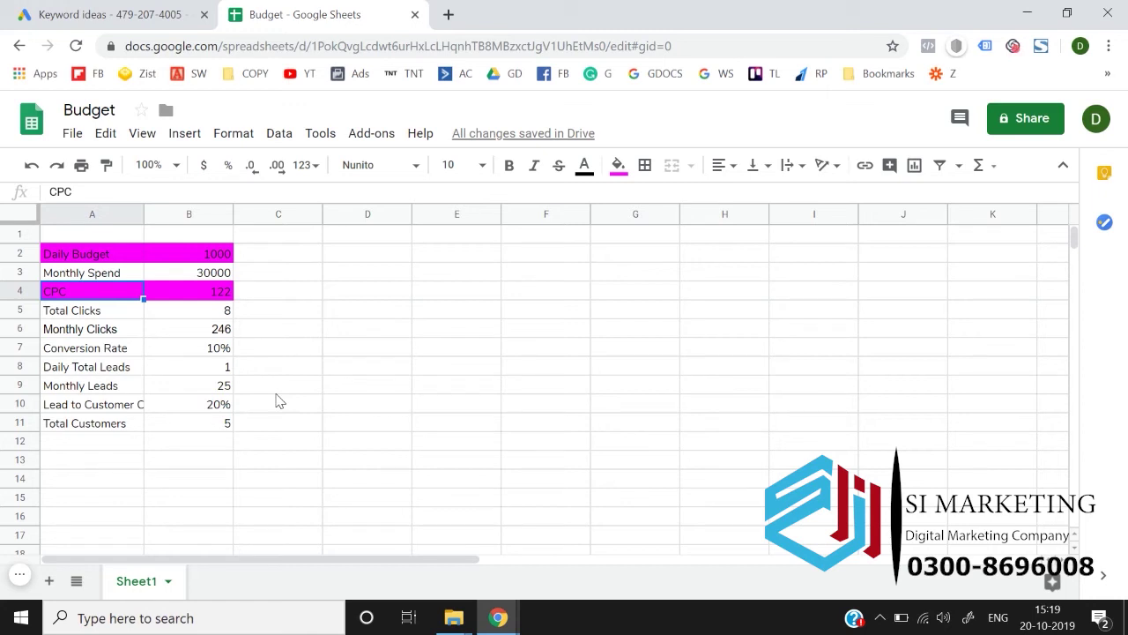
{"action": "key", "text": "Down"}
{"action": "key", "text": "Right"}
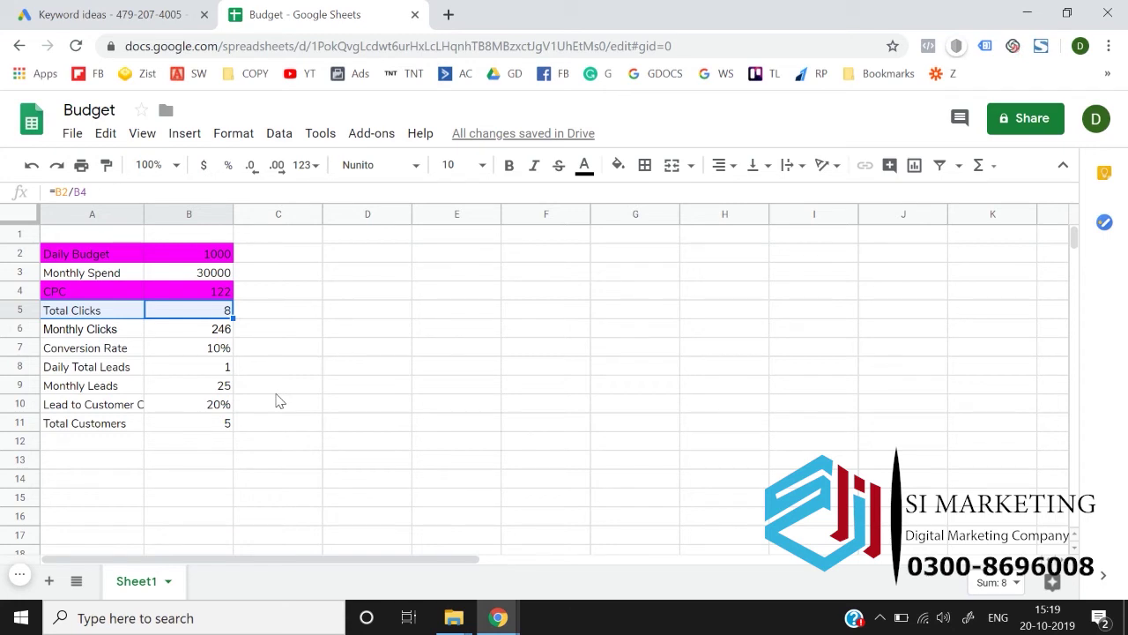
Step: Set the Daily Budget in B2 to 3000 to test its effect on the Total Clicks
{"action": "key", "text": "Up"}
{"action": "key", "text": "Up"}
{"action": "key", "text": "Up"}
{"action": "type", "text": "3000"}
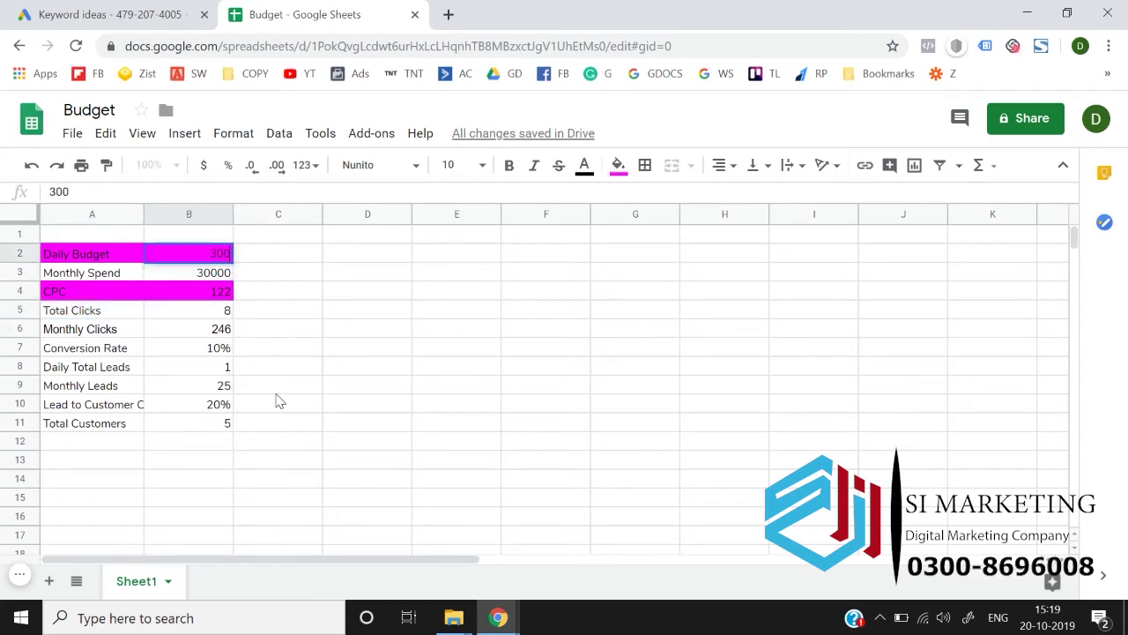
{"action": "key", "text": "Return"}
{"action": "key", "text": "Down"}
{"action": "key", "text": "Down"}
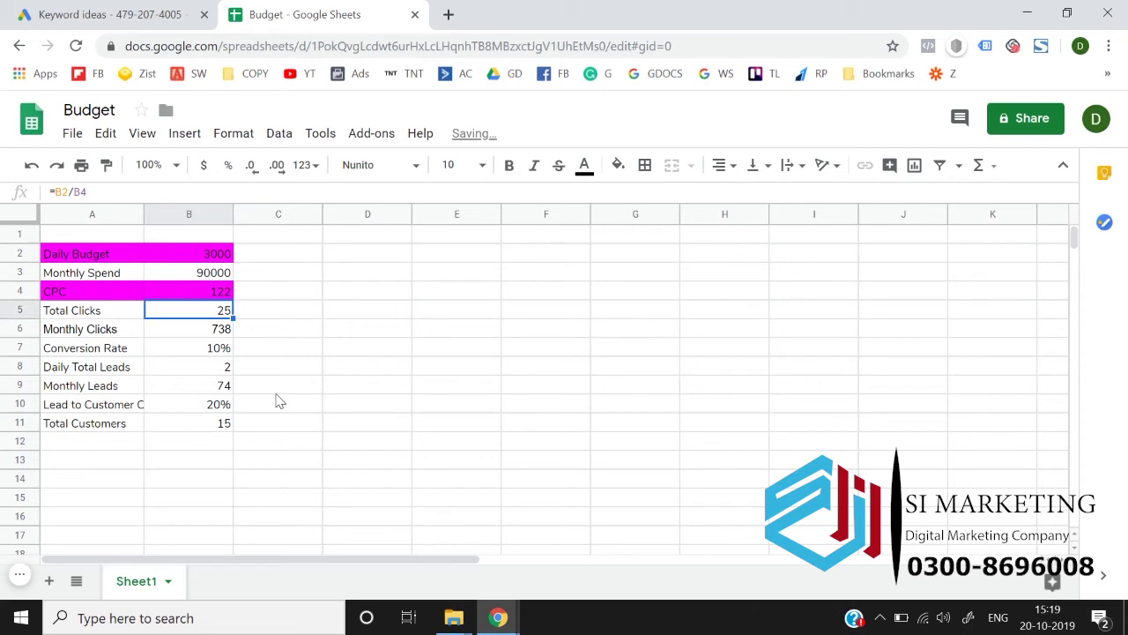
Step: Test a Daily Budget of 12000 in B2 against the Total Clicks
{"action": "key", "text": "Up"}
{"action": "key", "text": "Up"}
{"action": "key", "text": "Up"}
{"action": "type", "text": "1200"}
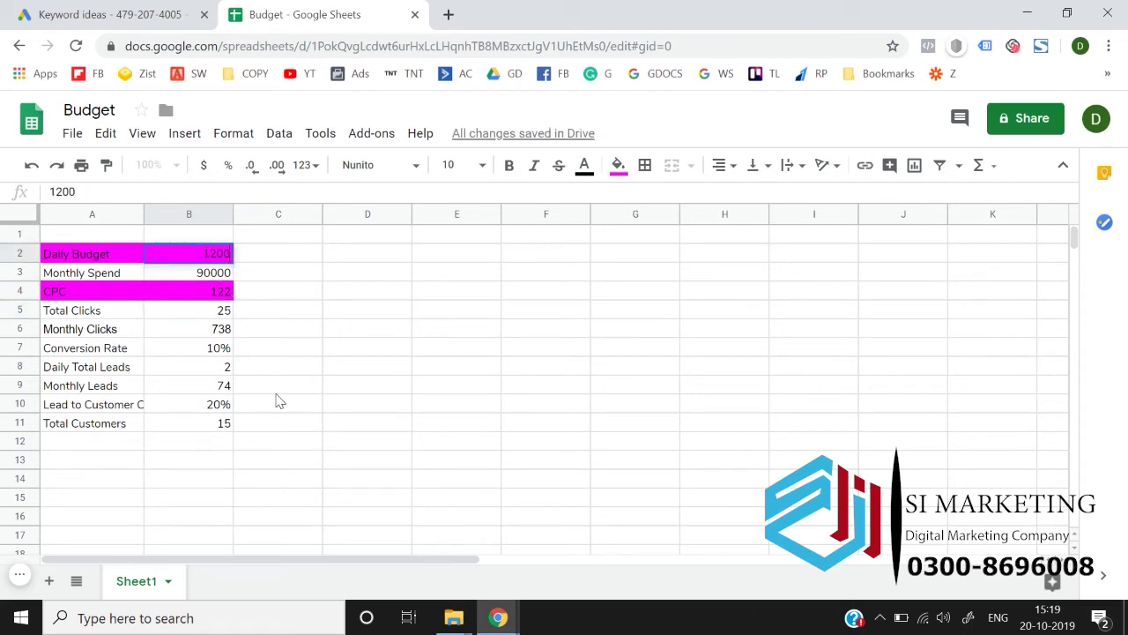
{"action": "type", "text": "0"}
{"action": "key", "text": "Return"}
{"action": "key", "text": "Down"}
{"action": "key", "text": "Down"}
Step: Set the Daily Budget in B2 to 12500
{"action": "key", "text": "Up"}
{"action": "key", "text": "Up"}
{"action": "key", "text": "Up"}
{"action": "type", "text": "12500"}
{"action": "key", "text": "Return"}
{"action": "key", "text": "Up"}
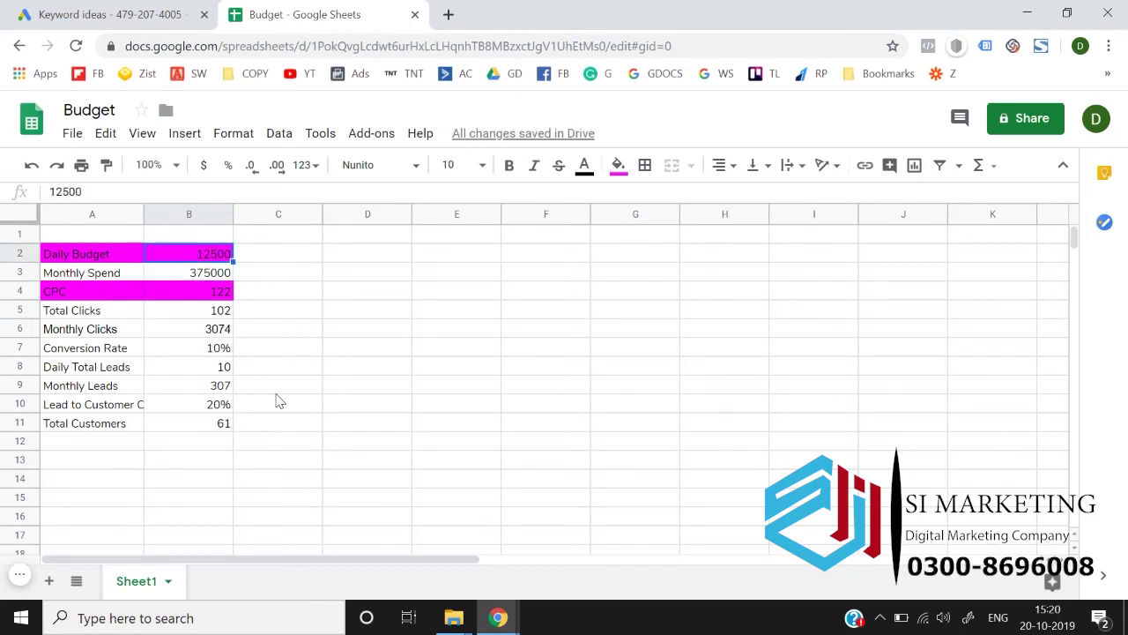
Step: Examine the Total Clicks row produced by the new daily budget
{"action": "key", "text": "Down"}
{"action": "key", "text": "Down"}
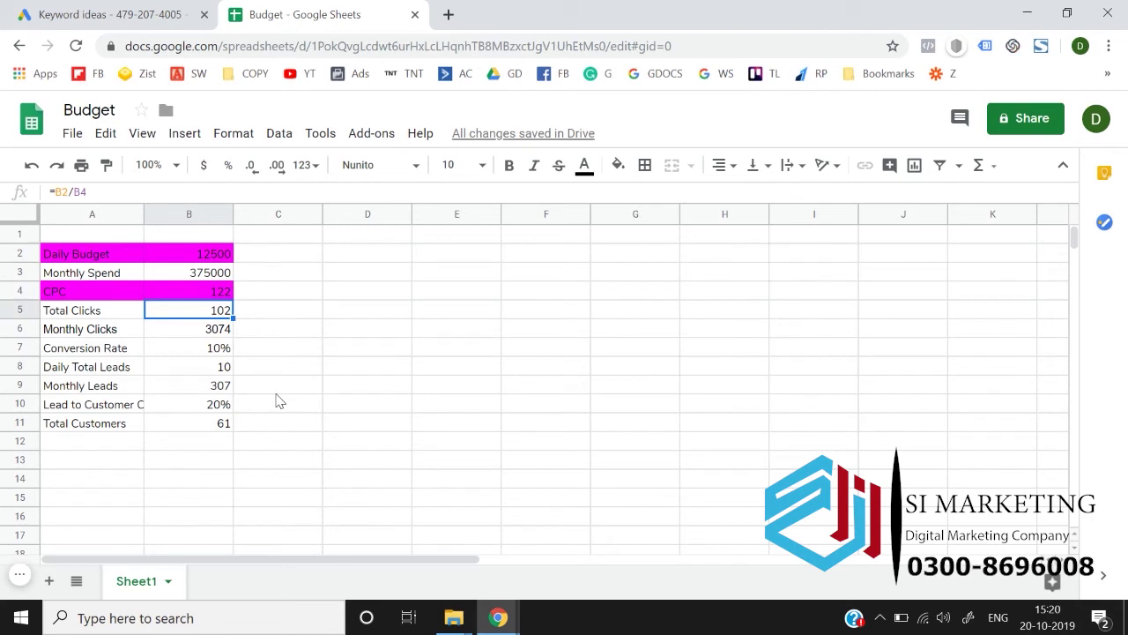
{"action": "key", "text": "shift+Left"}
{"action": "key", "text": "Right"}
{"action": "key", "text": "Left"}
{"action": "key", "text": "shift+Left"}
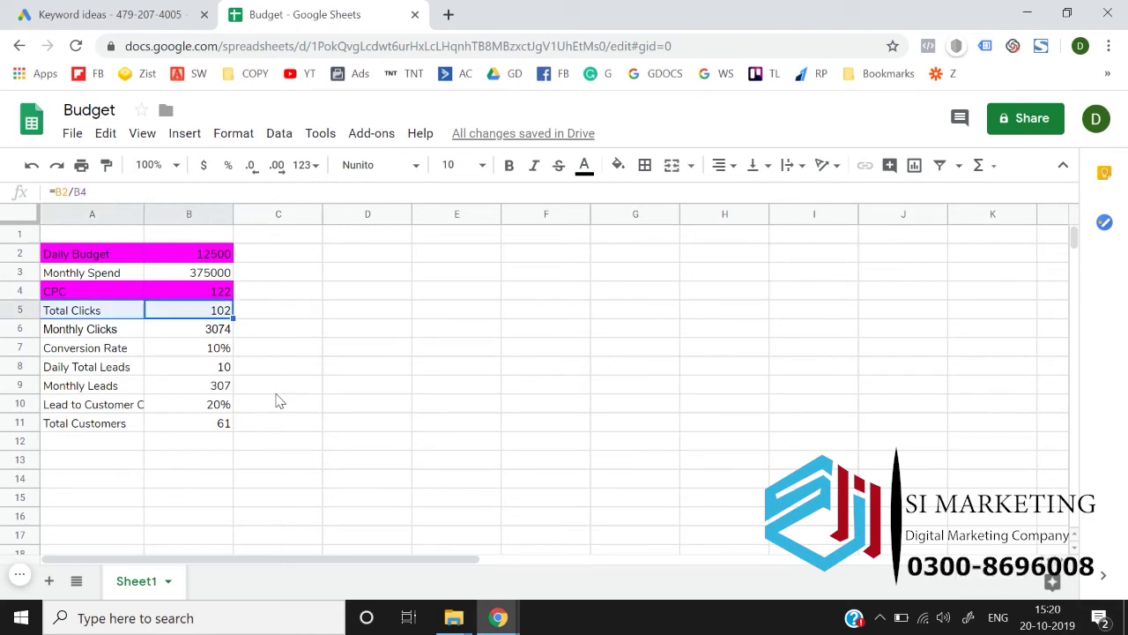
{"action": "key", "text": "shift+Right"}
{"action": "key", "text": "shift+Left"}
{"action": "key", "text": "shift+Right"}
{"action": "key", "text": "shift+Left"}
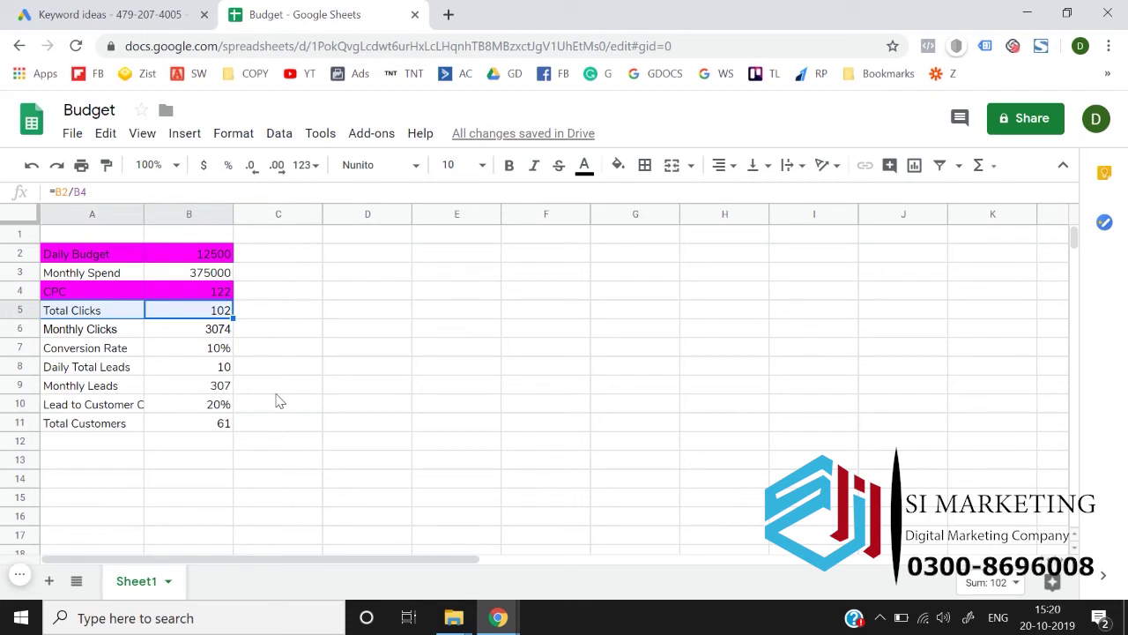
Step: Check the Conversion Rate row, then the budget and CPC rows above it
{"action": "key", "text": "Down"}
{"action": "key", "text": "Down"}
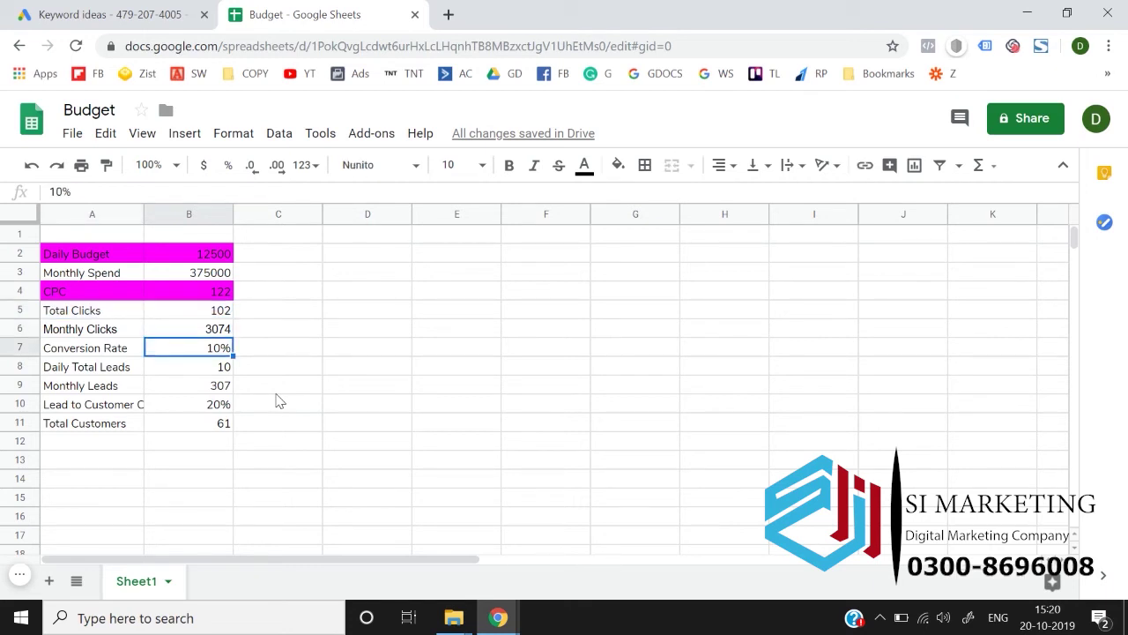
{"action": "key", "text": "shift+Left"}
{"action": "key", "text": "Right"}
{"action": "key", "text": "Left"}
{"action": "key", "text": "Up"}
{"action": "key", "text": "Up"}
{"action": "key", "text": "Up"}
{"action": "key", "text": "Up"}
{"action": "key", "text": "Up"}
{"action": "key", "text": "Down"}
{"action": "key", "text": "Down"}
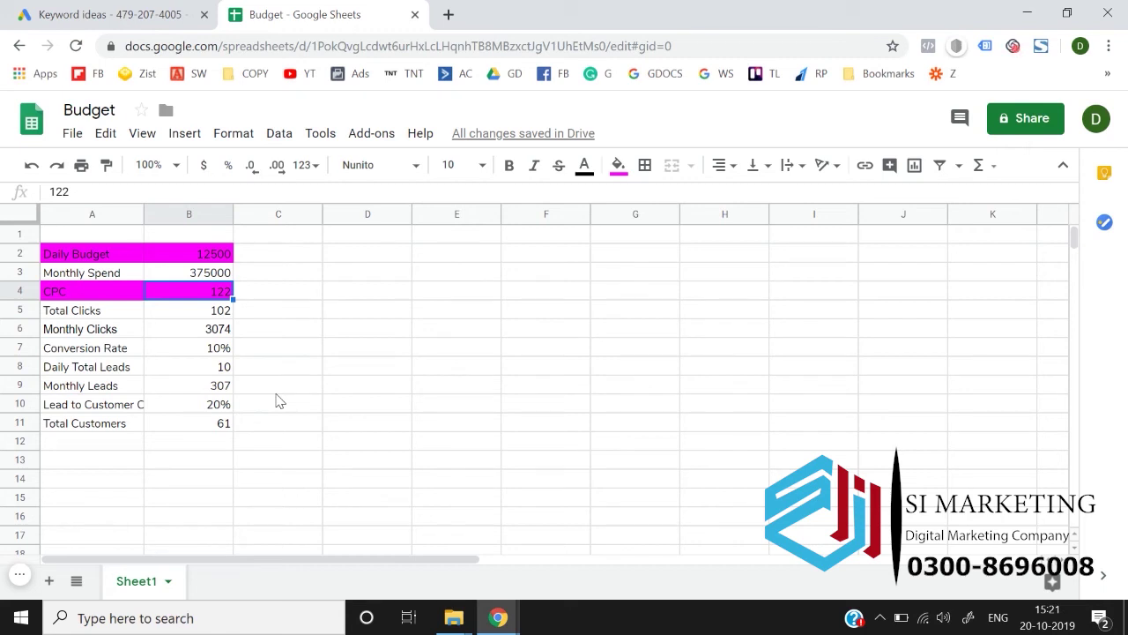
Step: Review the calculated rows one by one from Total Clicks down to Total Customers
{"action": "key", "text": "Down"}
{"action": "key", "text": "Down"}
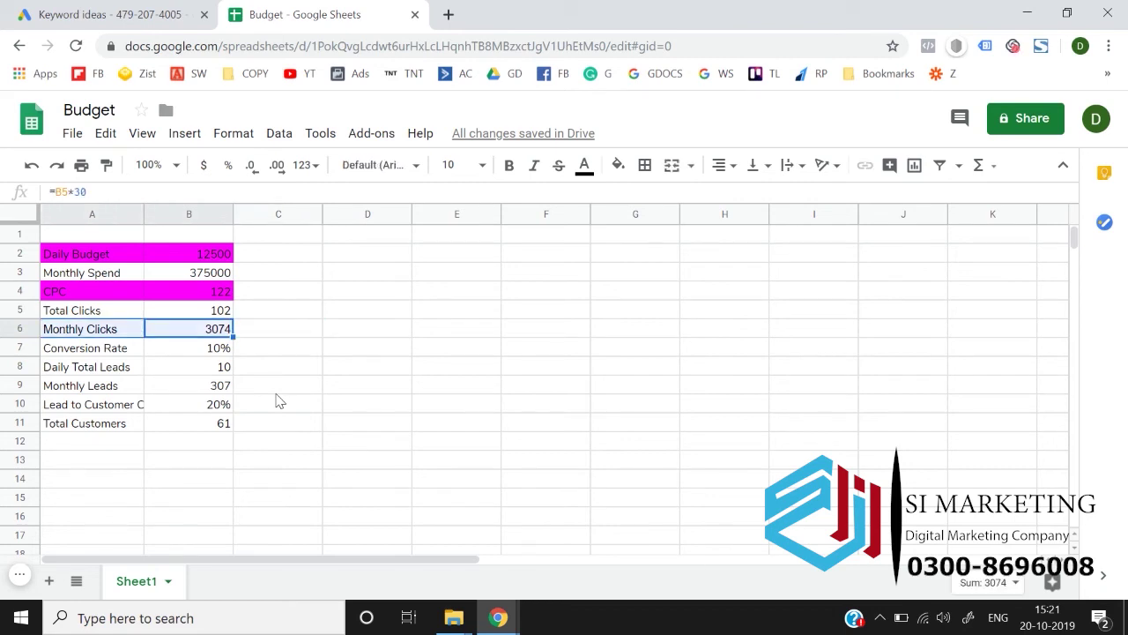
{"action": "key", "text": "Down"}
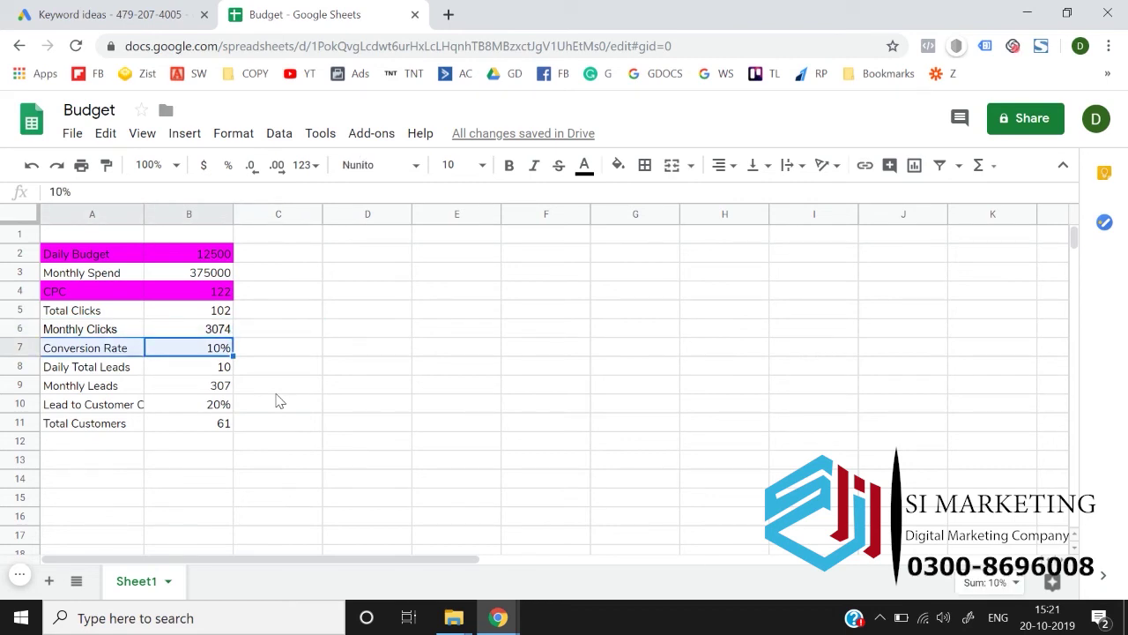
{"action": "key", "text": "Down"}
{"action": "key", "text": "Down"}
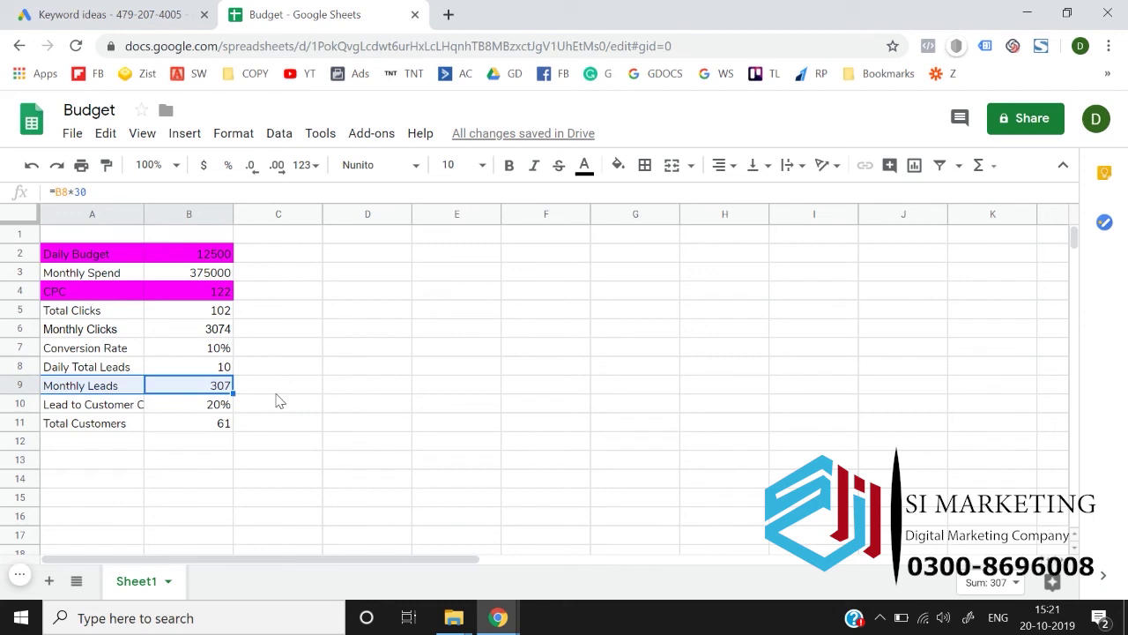
{"action": "key", "text": "Down"}
{"action": "key", "text": "Down"}
{"action": "key", "text": "shift+Left"}
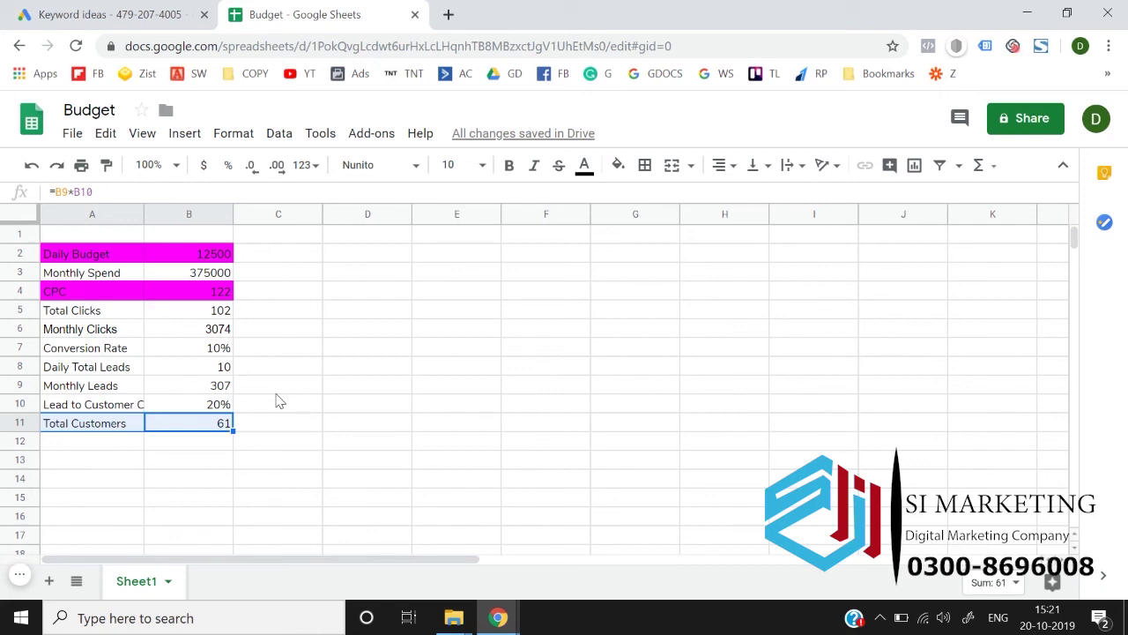
Step: Go back over the budget table, comparing the CPC, click and Conversion Rate rows
{"action": "key", "text": "Up"}
{"action": "key", "text": "Up"}
{"action": "key", "text": "Up"}
{"action": "key", "text": "Up"}
{"action": "key", "text": "Up"}
{"action": "key", "text": "Up"}
{"action": "key", "text": "Up"}
{"action": "key", "text": "Up"}
{"action": "key", "text": "Up"}
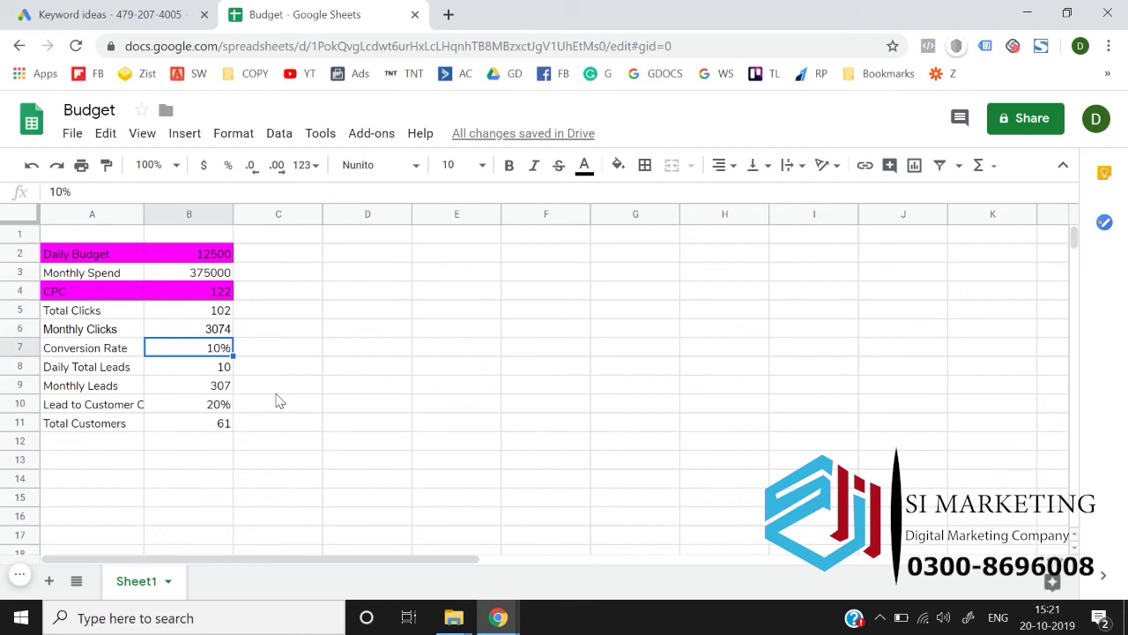
{"action": "key", "text": "Down"}
{"action": "key", "text": "Down"}
{"action": "key", "text": "Down"}
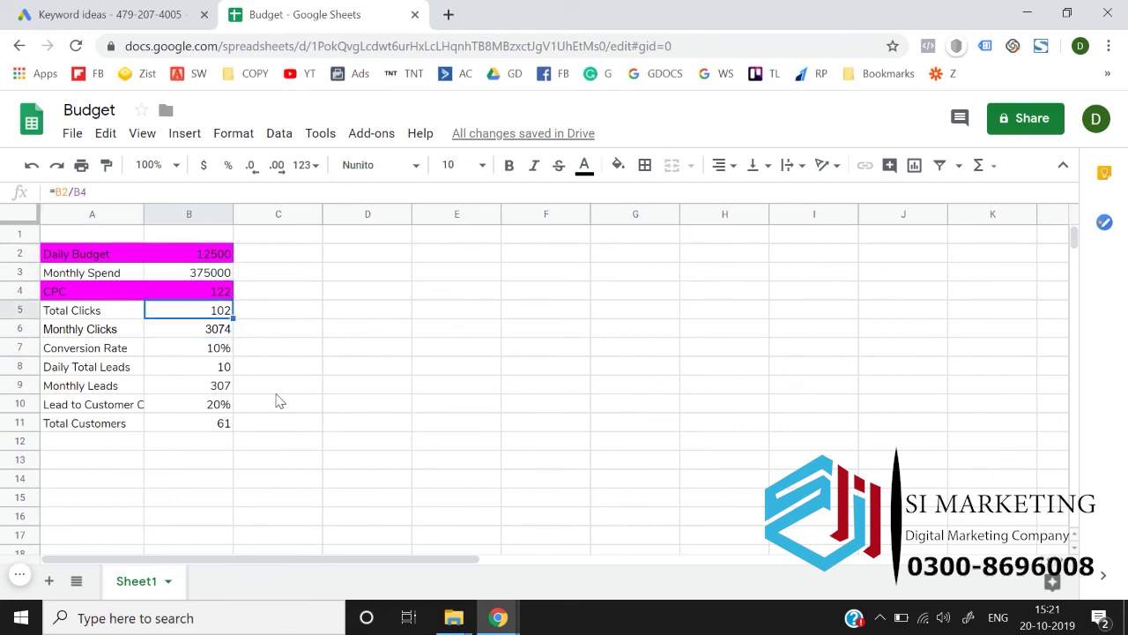
{"action": "key", "text": "Up"}
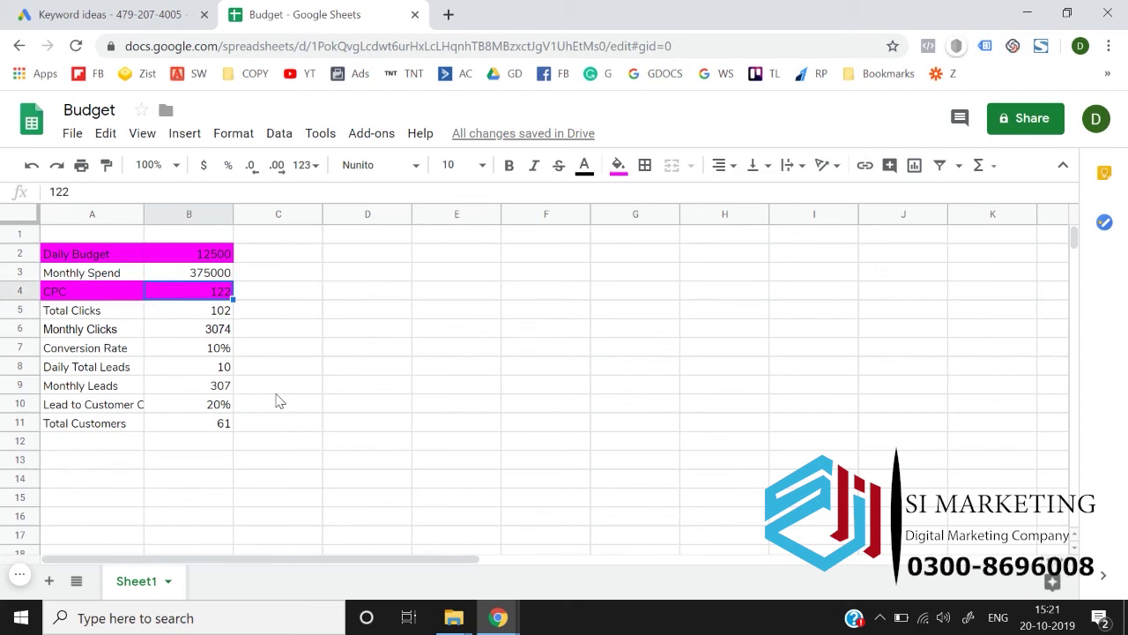
{"action": "key", "text": "Down"}
{"action": "key", "text": "Down"}
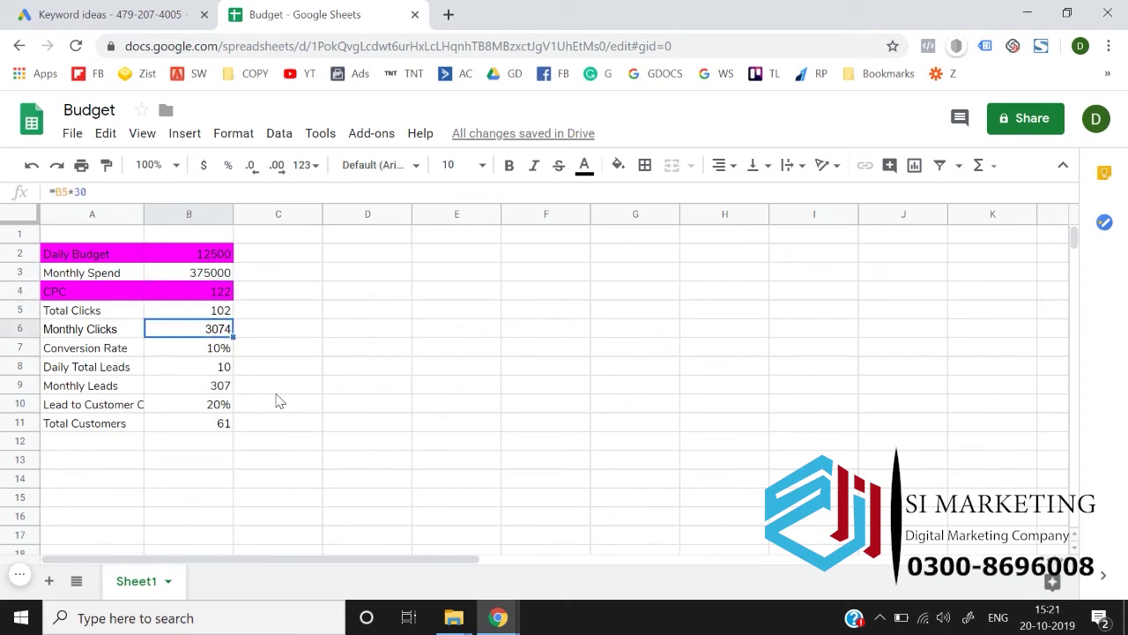
{"action": "key", "text": "Down"}
{"action": "key", "text": "Down"}
{"action": "key", "text": "Up"}
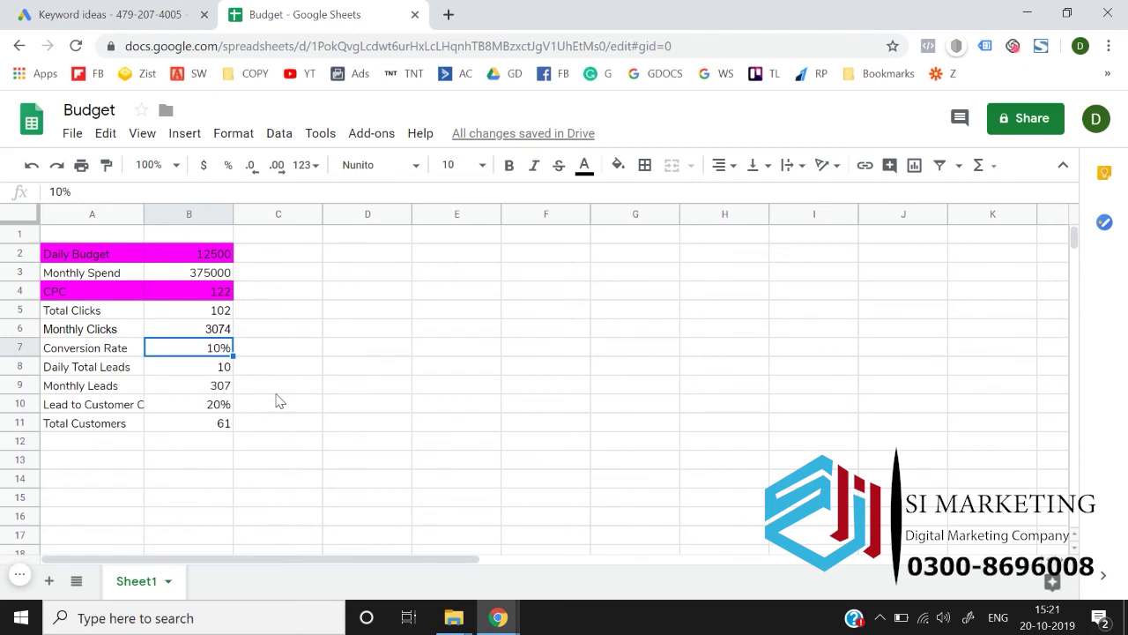
Step: Examine the Daily Budget and CPC input rows against the click rows that depend on them
{"action": "key", "text": "Up"}
{"action": "key", "text": "Up"}
{"action": "key", "text": "Up"}
{"action": "key", "text": "Up"}
{"action": "key", "text": "Up"}
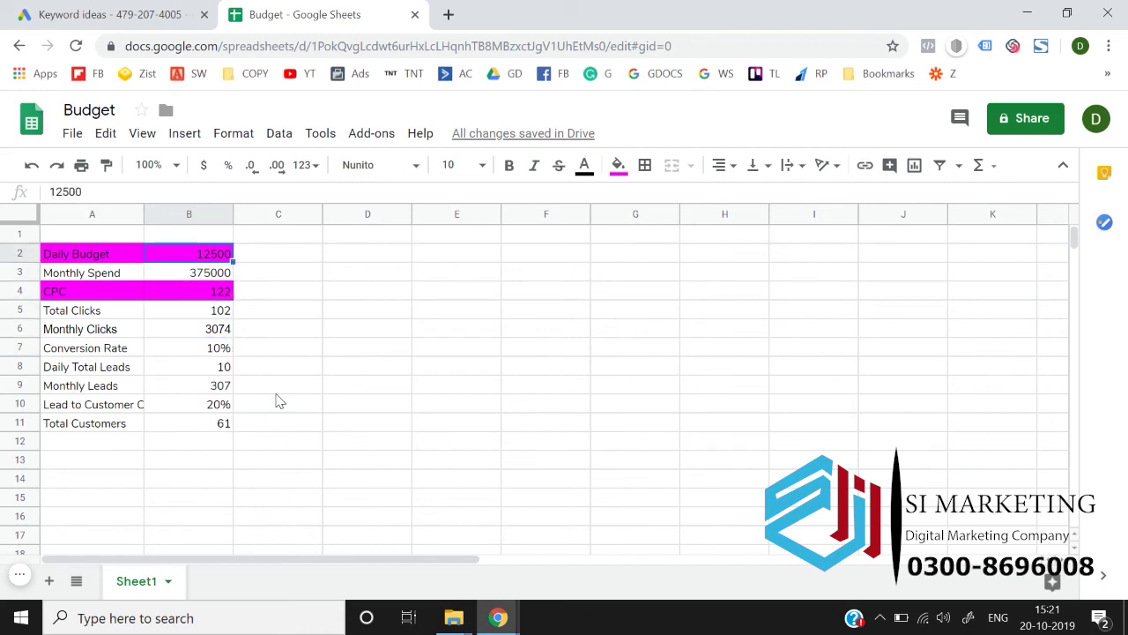
{"action": "key", "text": "Down"}
{"action": "key", "text": "Down"}
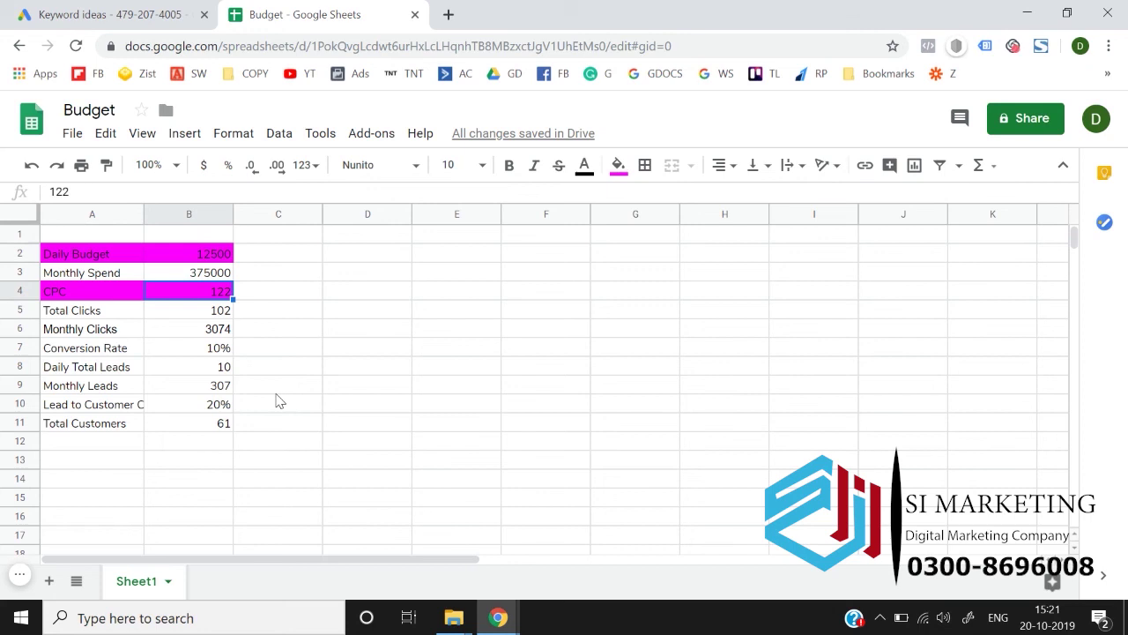
{"action": "key", "text": "Down"}
{"action": "key", "text": "Down"}
{"action": "key", "text": "Down"}
{"action": "key", "text": "Up"}
{"action": "key", "text": "Up"}
{"action": "key", "text": "Up"}
{"action": "key", "text": "Up"}
{"action": "key", "text": "Up"}
{"action": "key", "text": "Down"}
{"action": "key", "text": "Down"}
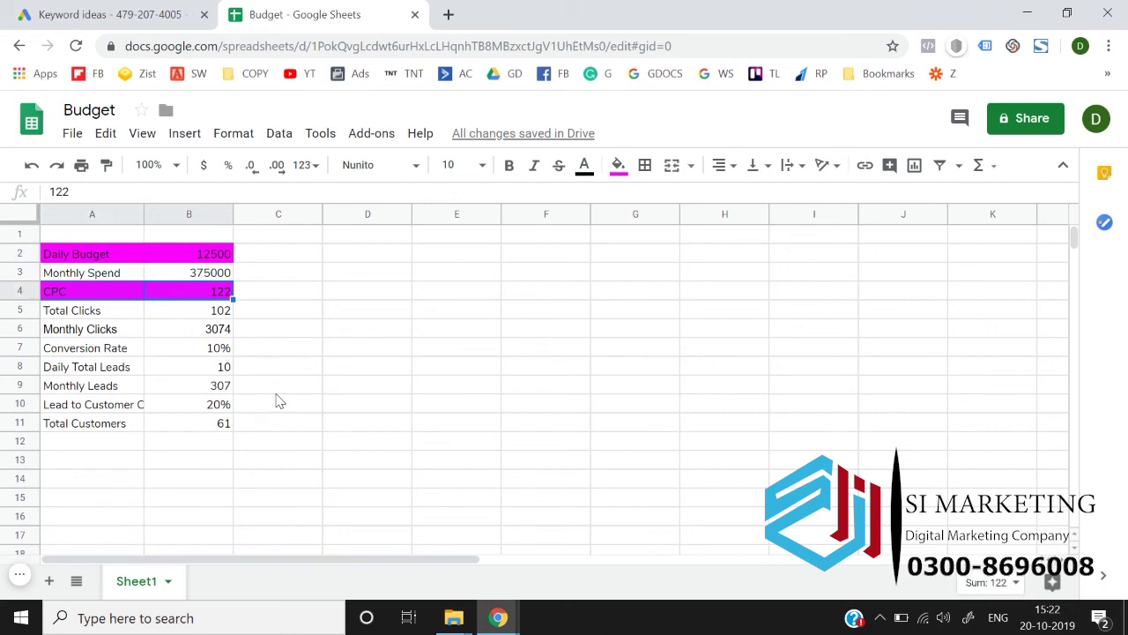
{"action": "key", "text": "Up"}
{"action": "key", "text": "Up"}
{"action": "key", "text": "Down"}
{"action": "key", "text": "Down"}
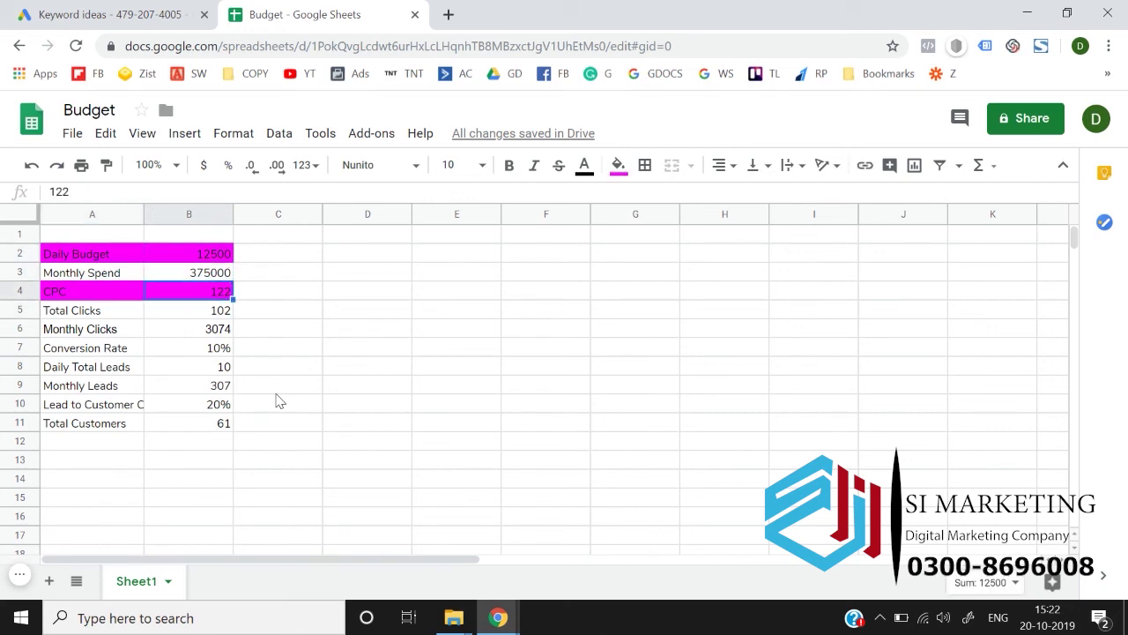
Step: Fill the Conversion Rate row, A7:B7, with the same magenta as the other input rows
{"action": "key", "text": "Down"}
{"action": "key", "text": "Down"}
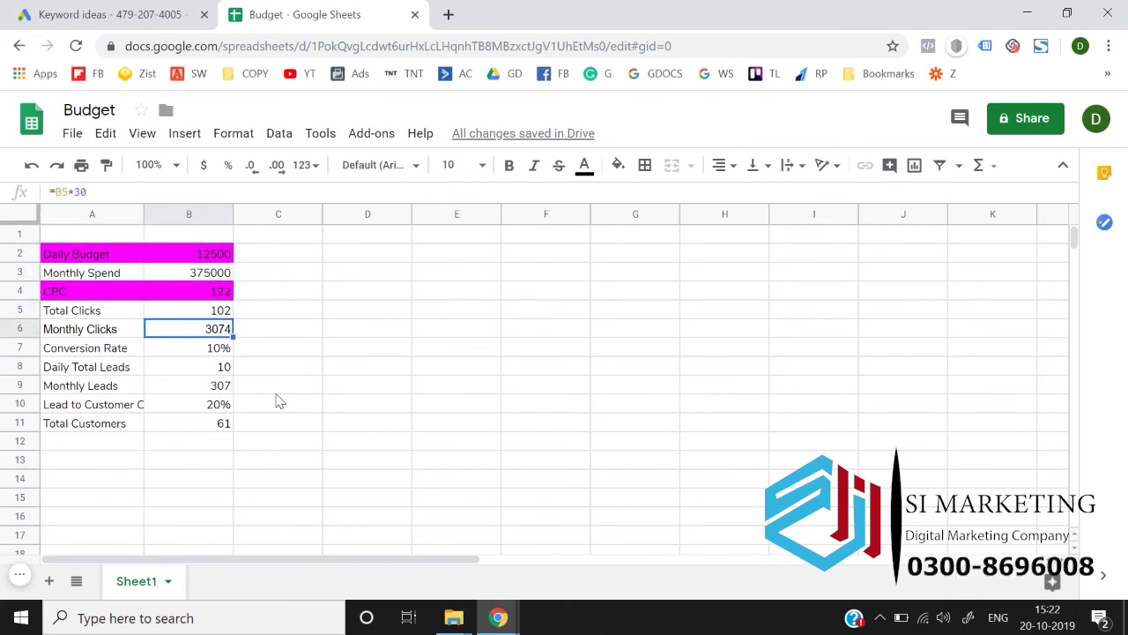
{"action": "key", "text": "Down"}
{"action": "key", "text": "shift+Left"}
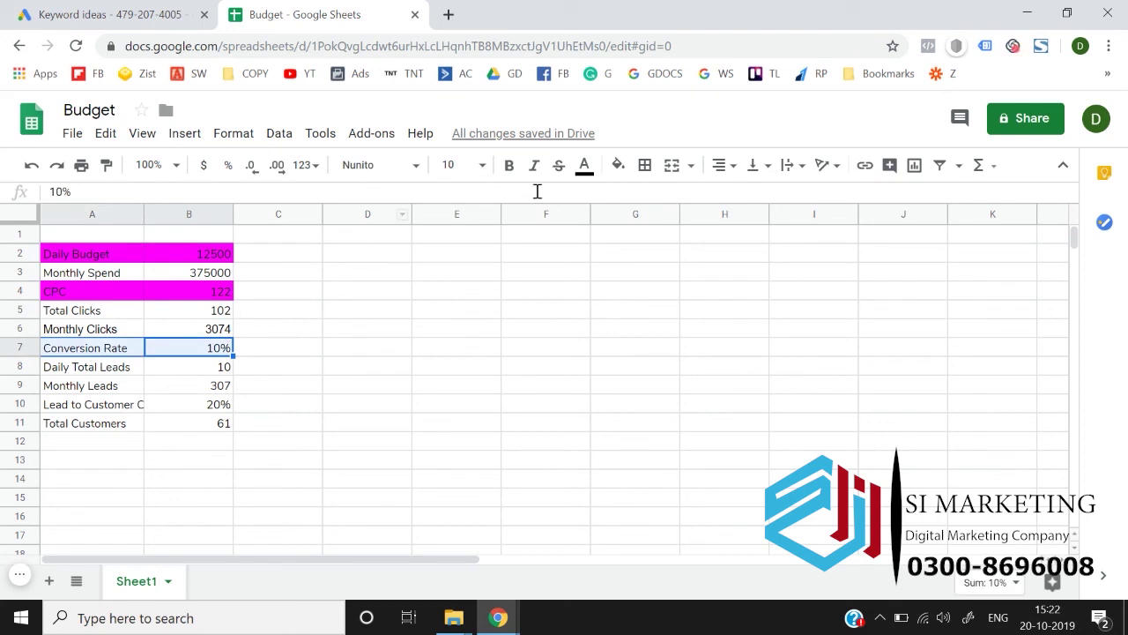
{"action": "left_click", "coordinate": [619, 168]}
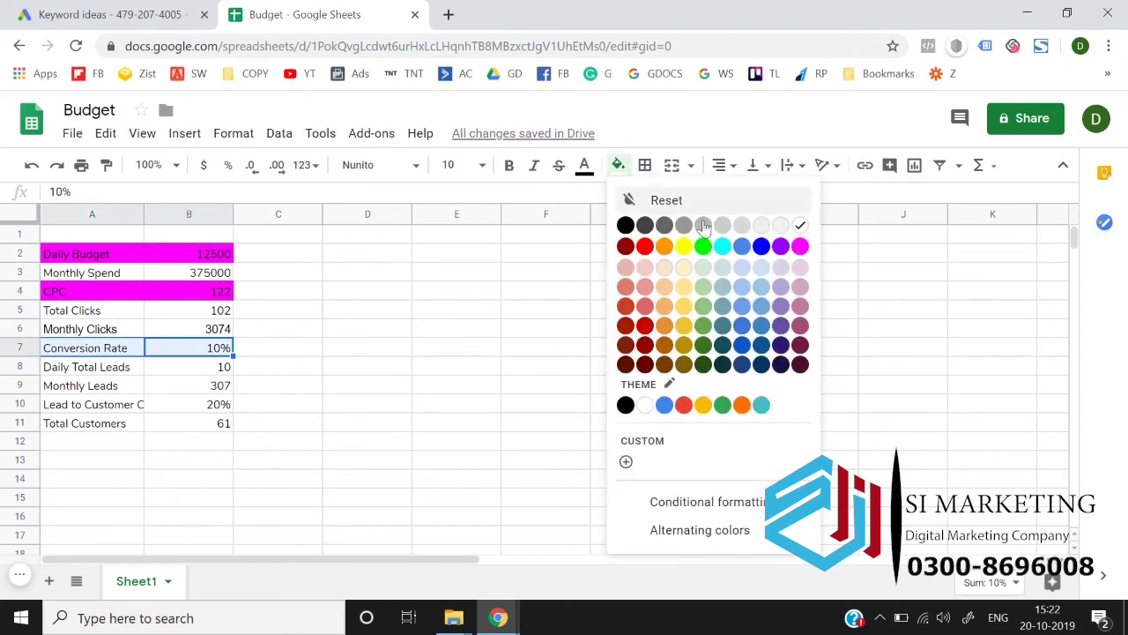
{"action": "left_click", "coordinate": [800, 246]}
Step: Fill the lead-to-customer conversion row, A10:B10, with magenta
{"action": "key", "text": "Down"}
{"action": "key", "text": "Down"}
{"action": "key", "text": "Down"}
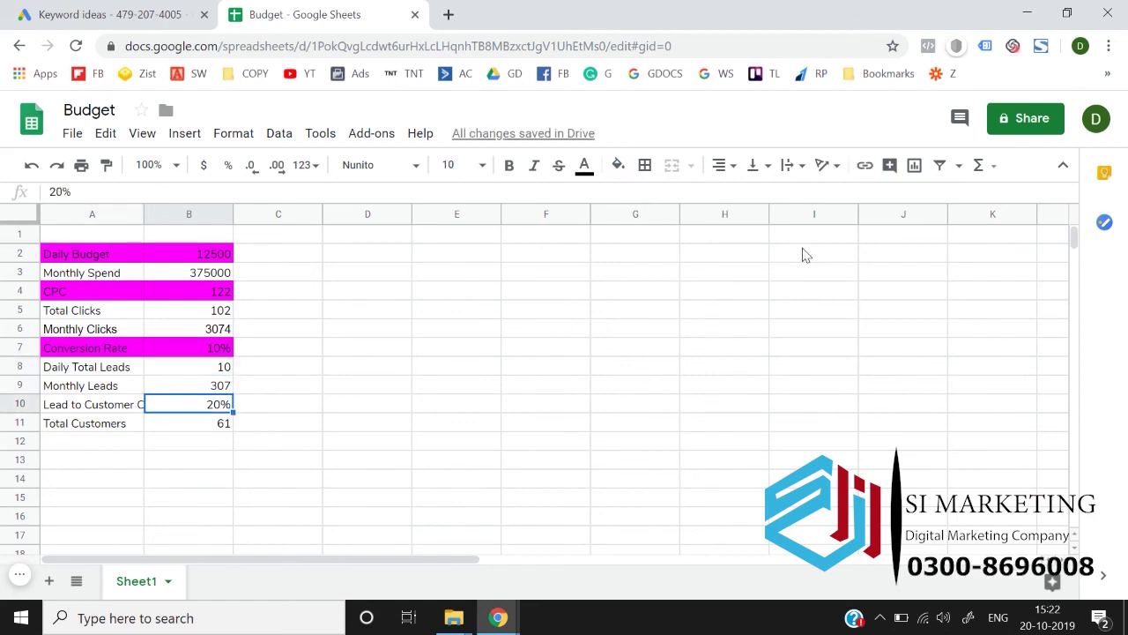
{"action": "key", "text": "shift+Left"}
{"action": "left_click", "coordinate": [618, 165]}
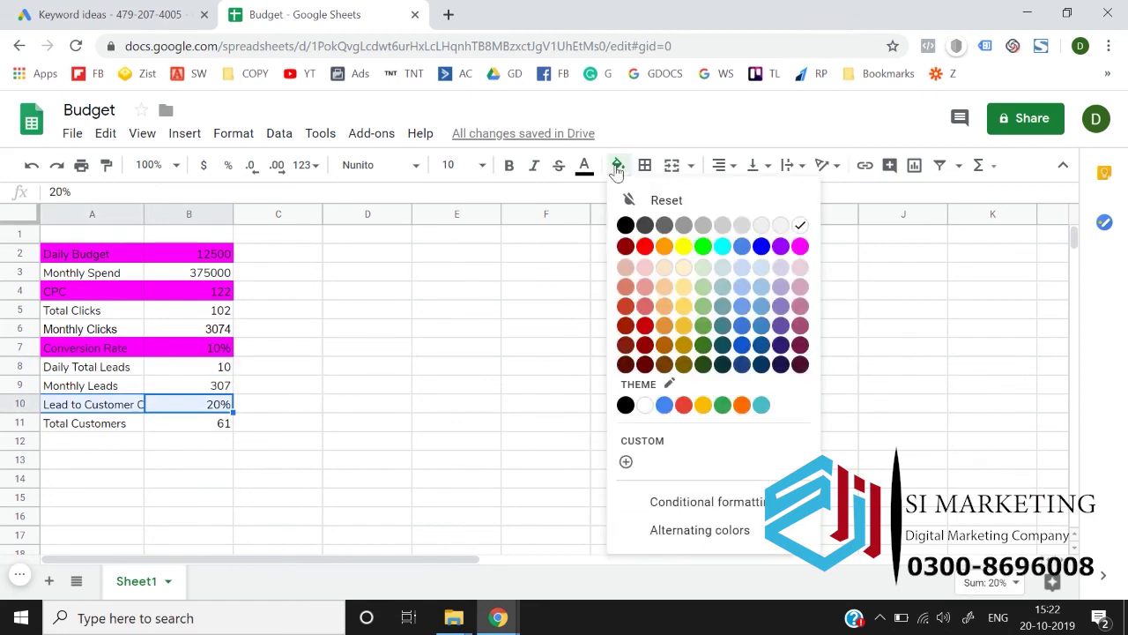
{"action": "left_click", "coordinate": [800, 246]}
Step: Compare the highlighted Conversion Rate and lead-to-customer rate cells in B7 and B10
{"action": "key", "text": "Up"}
{"action": "key", "text": "Up"}
{"action": "key", "text": "Up"}
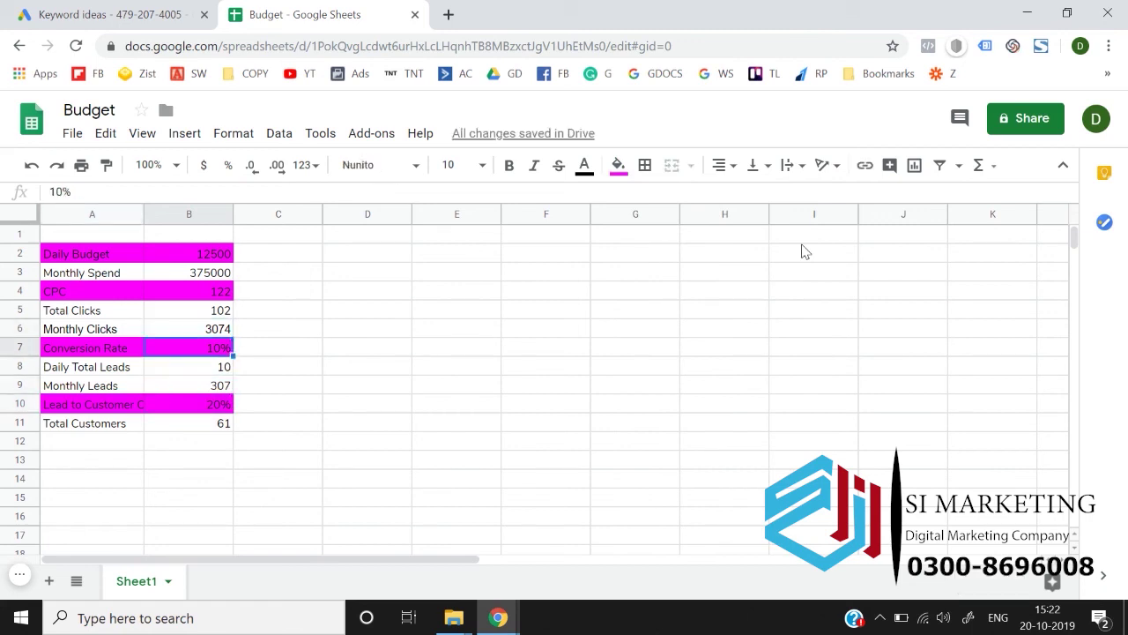
{"action": "key", "text": "Left"}
{"action": "key", "text": "Right"}
{"action": "key", "text": "Right"}
{"action": "key", "text": "Left"}
{"action": "key", "text": "Down"}
{"action": "key", "text": "Down"}
{"action": "key", "text": "Down"}
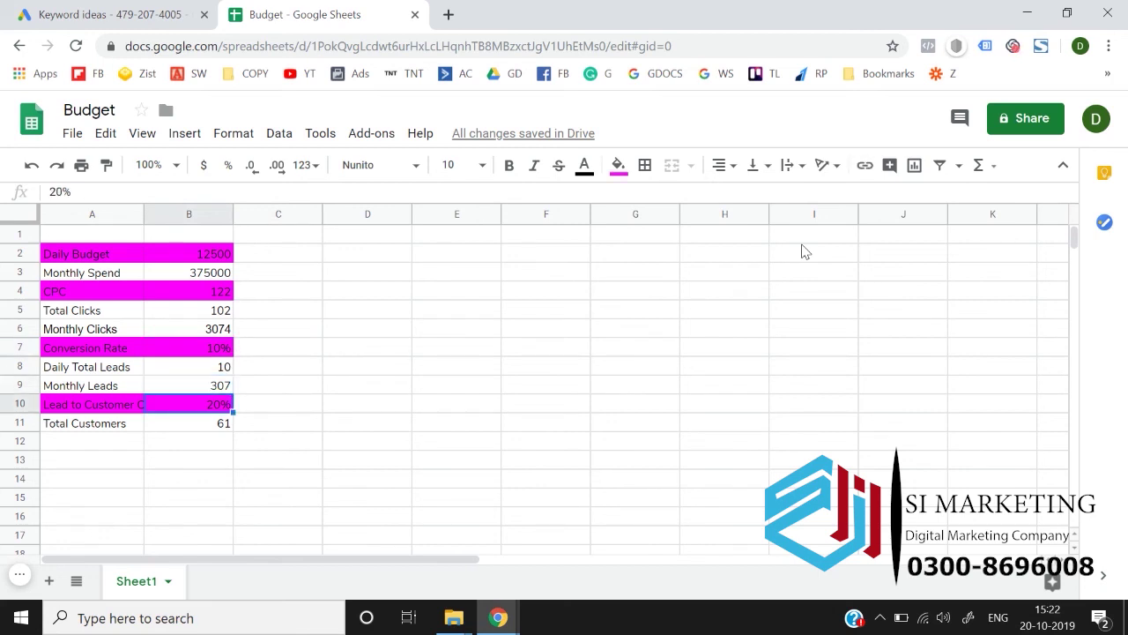
{"action": "key", "text": "Up"}
{"action": "key", "text": "Up"}
{"action": "key", "text": "Up"}
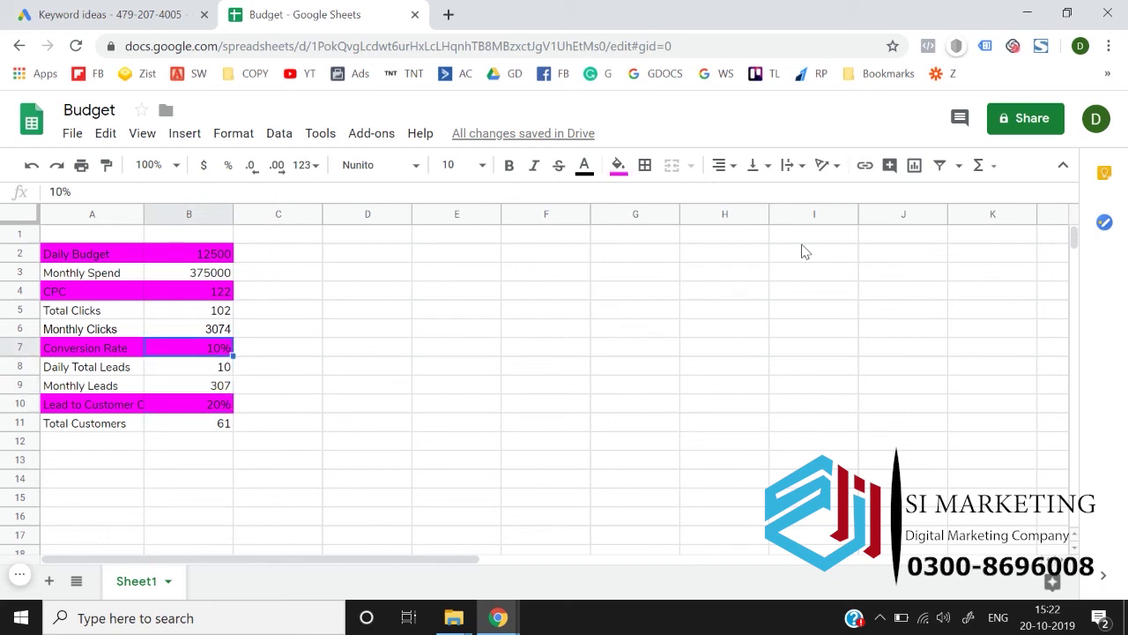
Step: Look over the rows from Monthly Clicks up to Daily Budget
{"action": "key", "text": "Up"}
{"action": "key", "text": "Up"}
{"action": "key", "text": "Up"}
{"action": "key", "text": "Up"}
{"action": "key", "text": "Up"}
{"action": "key", "text": "Up"}
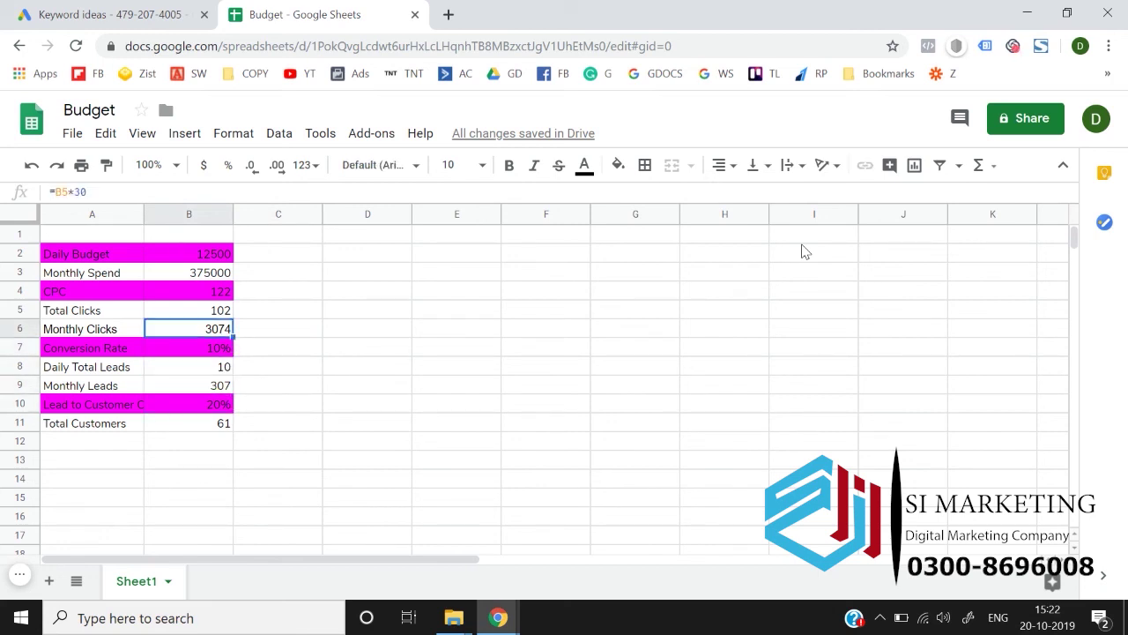
{"action": "key", "text": "Down"}
{"action": "key", "text": "Down"}
{"action": "key", "text": "Up"}
Step: Select the whole budget table, A2:B11, from Daily Budget to Total Customers to review it
{"action": "key", "text": "Left"}
{"action": "key", "text": "shift+Right"}
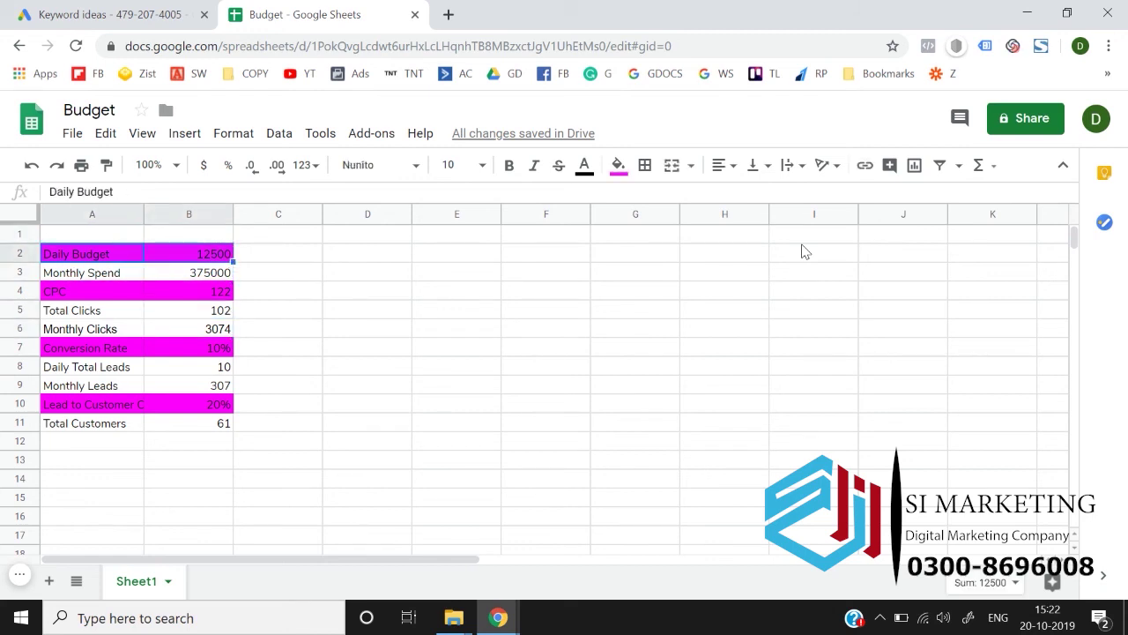
{"action": "key", "text": "shift+Down"}
{"action": "key", "text": "shift+Down"}
{"action": "key", "text": "shift+Down"}
{"action": "key", "text": "shift+Down"}
{"action": "key", "text": "shift+Down"}
{"action": "key", "text": "shift+Down"}
{"action": "key", "text": "shift+Down"}
{"action": "key", "text": "shift+Down"}
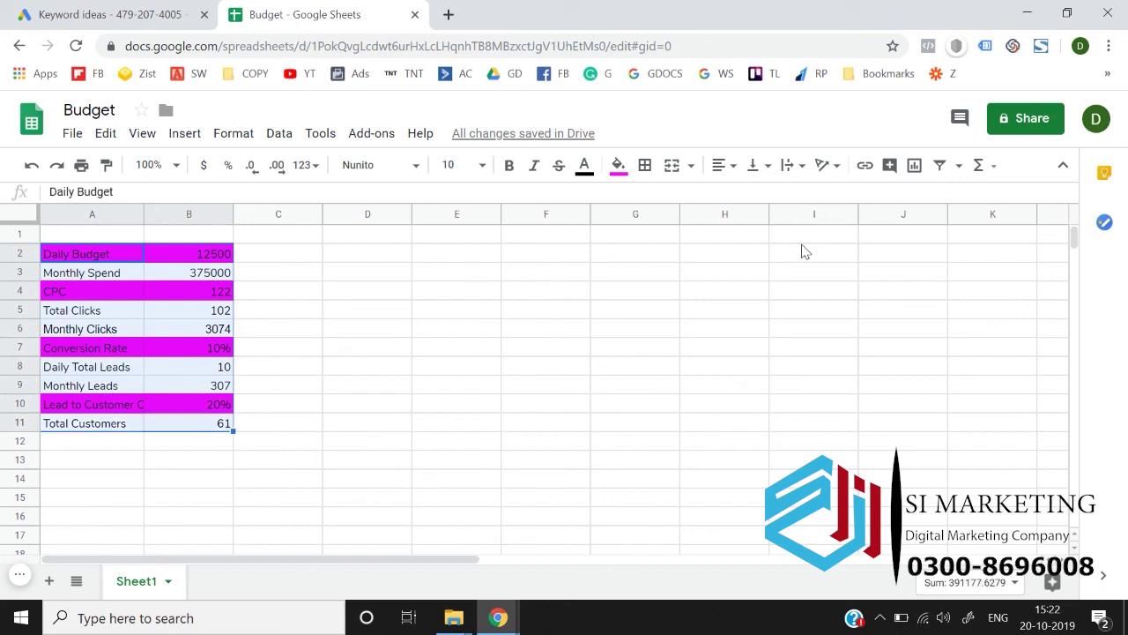
{"action": "key", "text": "shift+Up"}
{"action": "key", "text": "shift+Up"}
{"action": "key", "text": "shift+Up"}
{"action": "key", "text": "shift+Up"}
{"action": "key", "text": "shift+Up"}
{"action": "key", "text": "shift+Up"}
{"action": "key", "text": "shift+Up"}
{"action": "key", "text": "shift+Up"}
{"action": "key", "text": "shift+Left"}
{"action": "key", "text": "shift+Right"}
{"action": "key", "text": "shift+Down"}
{"action": "key", "text": "shift+Down"}
{"action": "key", "text": "shift+Down"}
{"action": "key", "text": "shift+Down"}
{"action": "key", "text": "shift+Down"}
{"action": "key", "text": "shift+Down"}
{"action": "key", "text": "shift+Down"}
{"action": "key", "text": "shift+Down"}
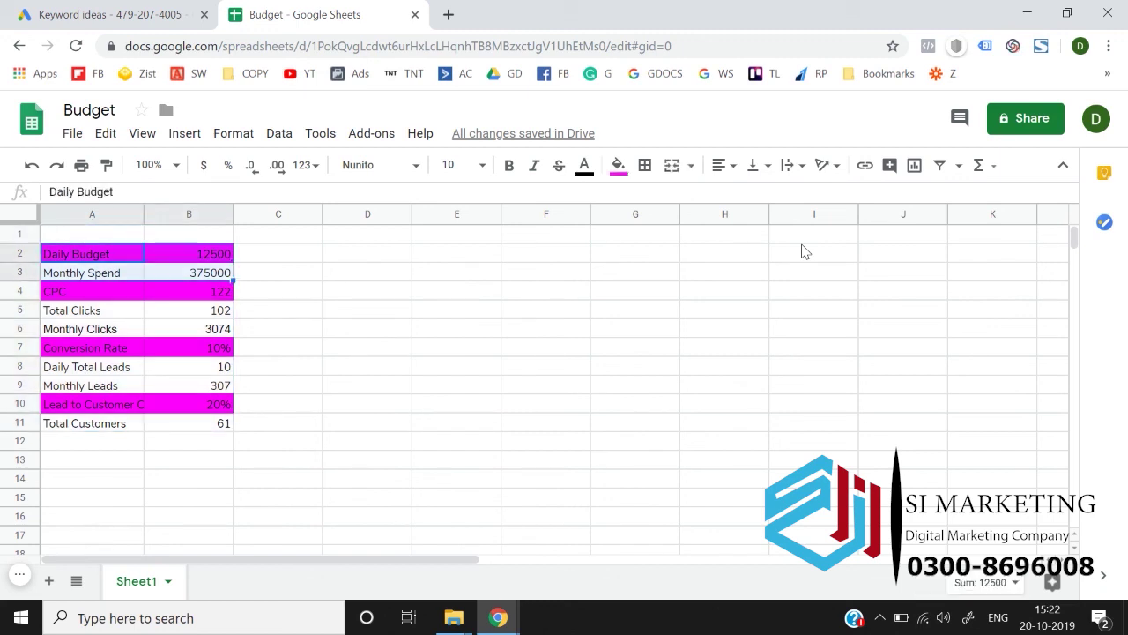
{"action": "key", "text": "shift+Up"}
{"action": "key", "text": "shift+Up"}
{"action": "key", "text": "shift+Up"}
{"action": "key", "text": "shift+Up"}
{"action": "key", "text": "shift+Up"}
{"action": "key", "text": "shift+Up"}
{"action": "key", "text": "shift+Up"}
{"action": "key", "text": "shift+Up"}
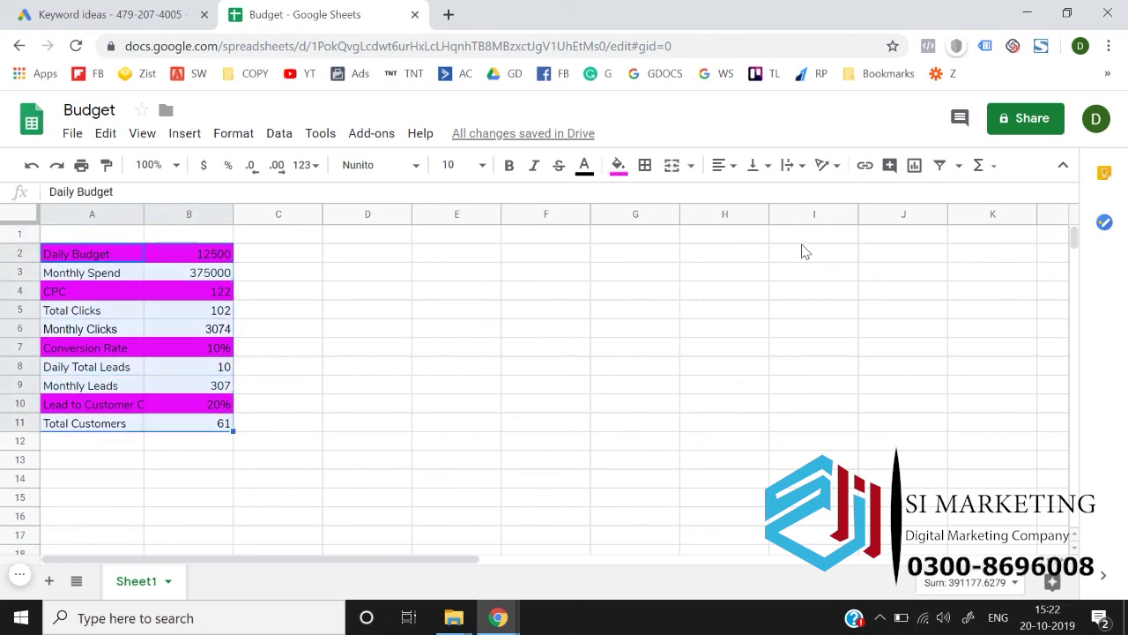
Step: Extend the selection from the Daily Budget row down through Total Customers to go over the full calculation
{"action": "key", "text": "shift+Down"}
{"action": "key", "text": "shift+Down"}
{"action": "key", "text": "shift+Down"}
{"action": "key", "text": "shift+Down"}
{"action": "key", "text": "shift+Down"}
{"action": "key", "text": "shift+Down"}
{"action": "key", "text": "shift+Down"}
{"action": "key", "text": "shift+Down"}
{"action": "key", "text": "shift+Down"}
Step: Go through the budget rows below Daily Budget and select the Total Customers row, A11:B11, to examine the final estimate
{"action": "key", "text": "Down"}
{"action": "key", "text": "Down"}
{"action": "key", "text": "Down"}
{"action": "key", "text": "Down"}
{"action": "key", "text": "Down"}
{"action": "key", "text": "Down"}
{"action": "key", "text": "Down"}
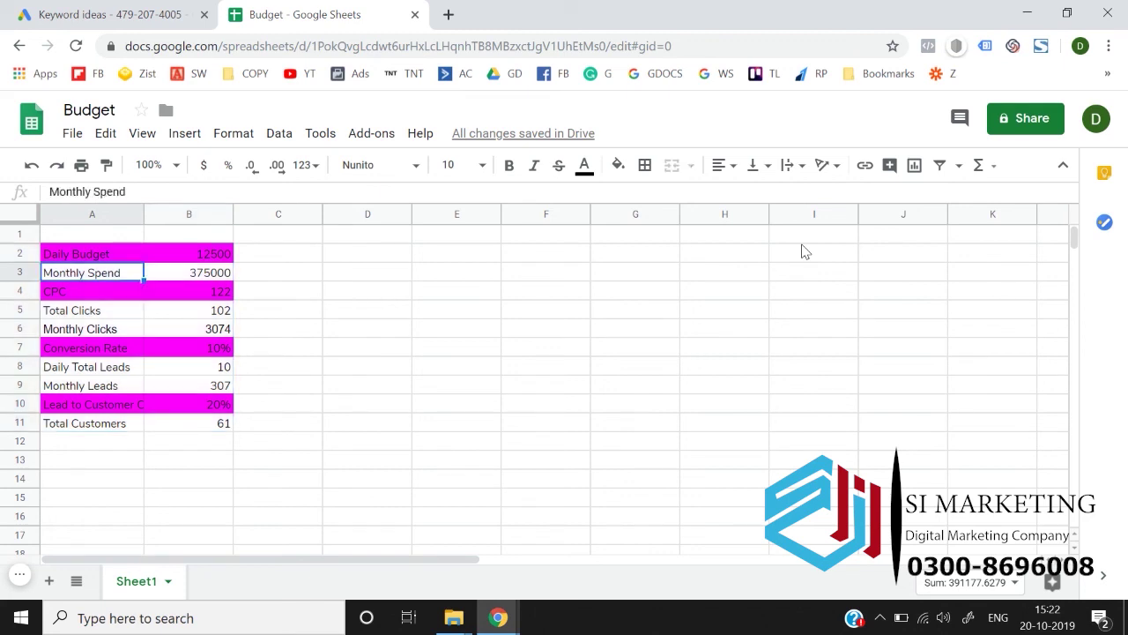
{"action": "key", "text": "Down"}
{"action": "key", "text": "Down"}
{"action": "key", "text": "shift+Right"}
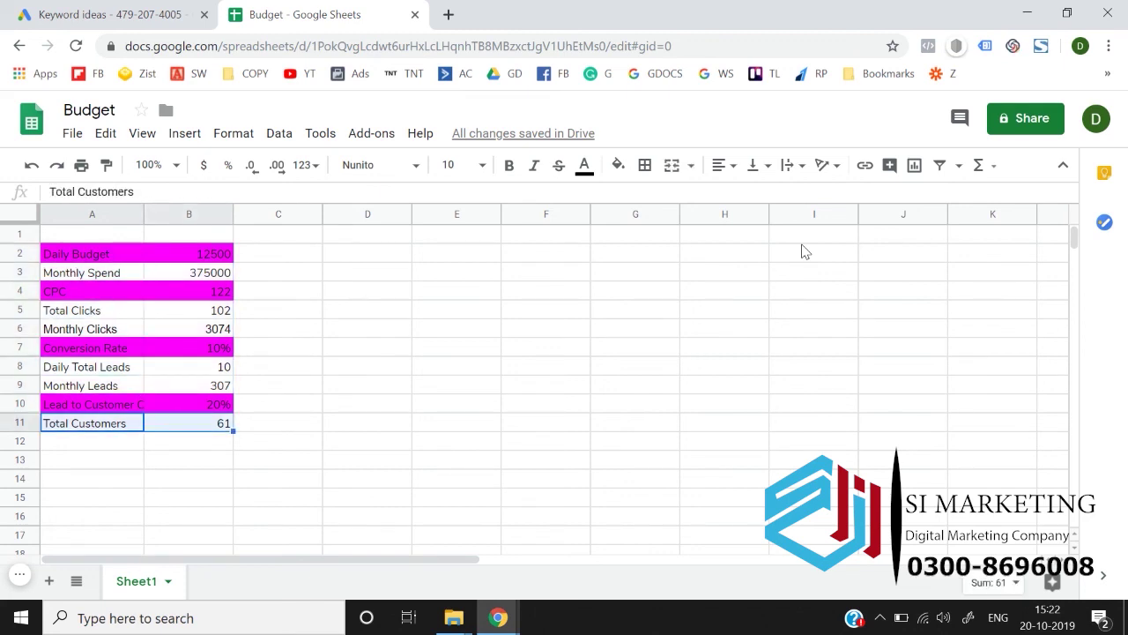